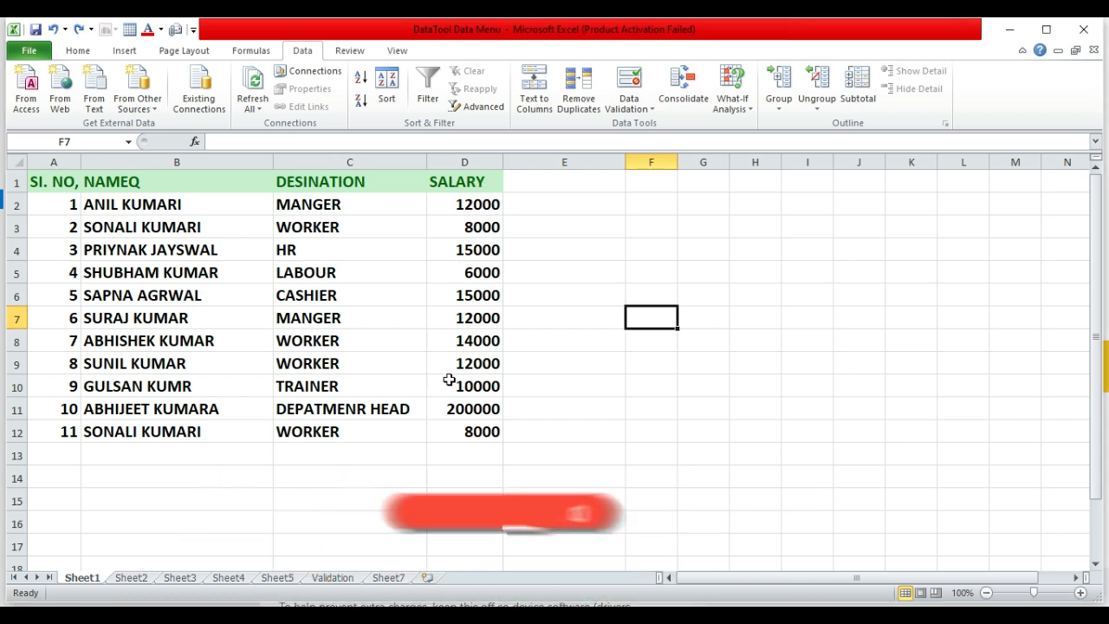
Compare the repeated salaries in D2 and D9 and in D3 and D12, along with the serial numbers in A2 and A12
left_click(463, 364)
left_click(472, 205)
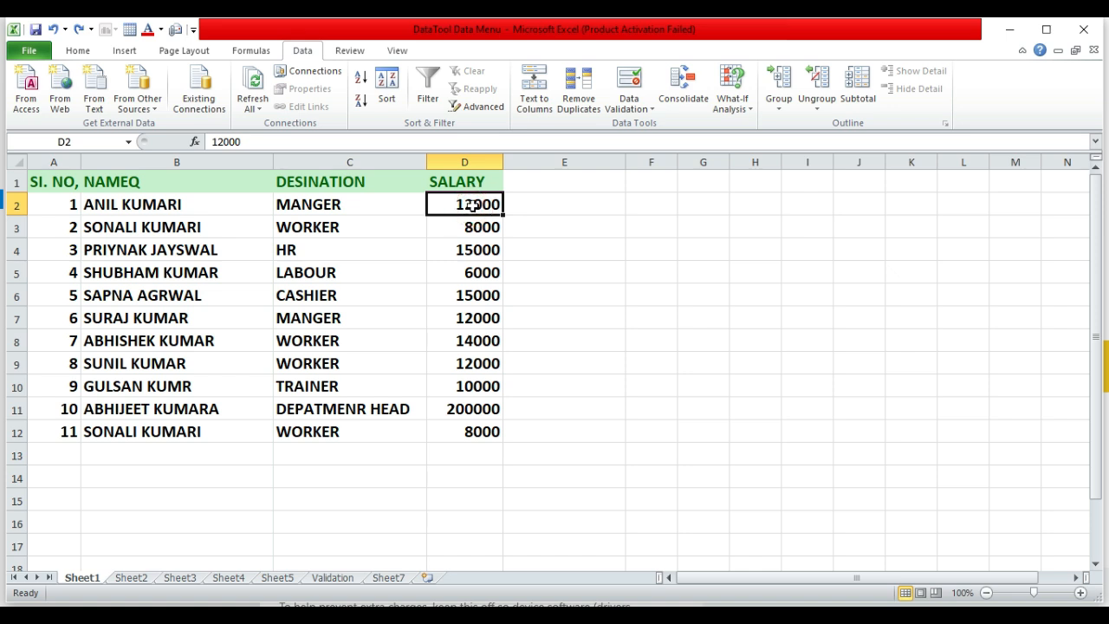
left_click(461, 364)
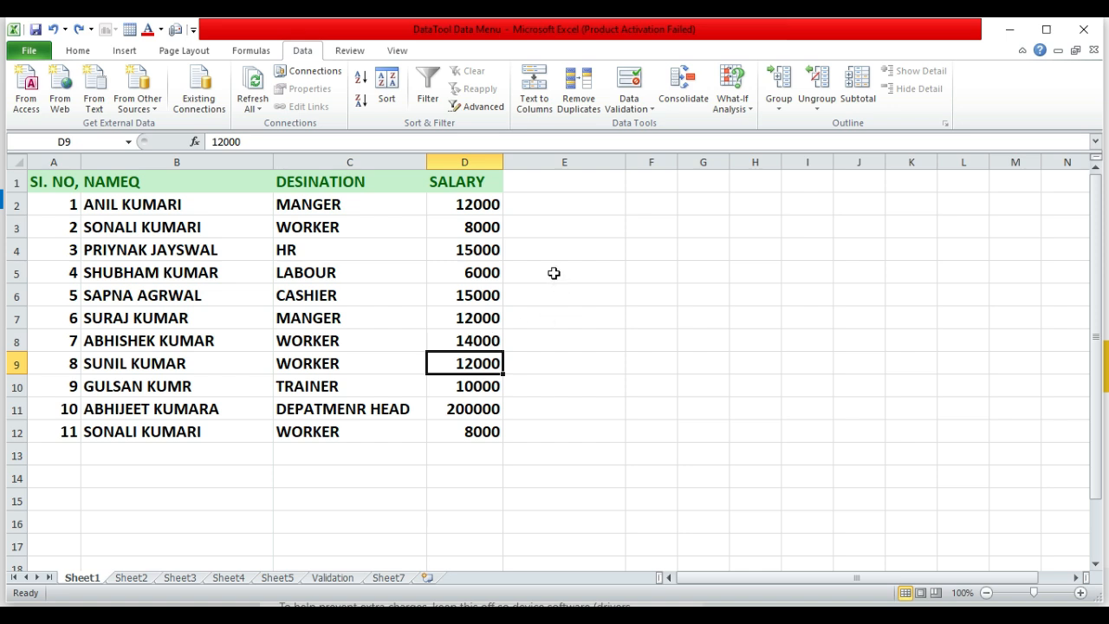
left_click(473, 228)
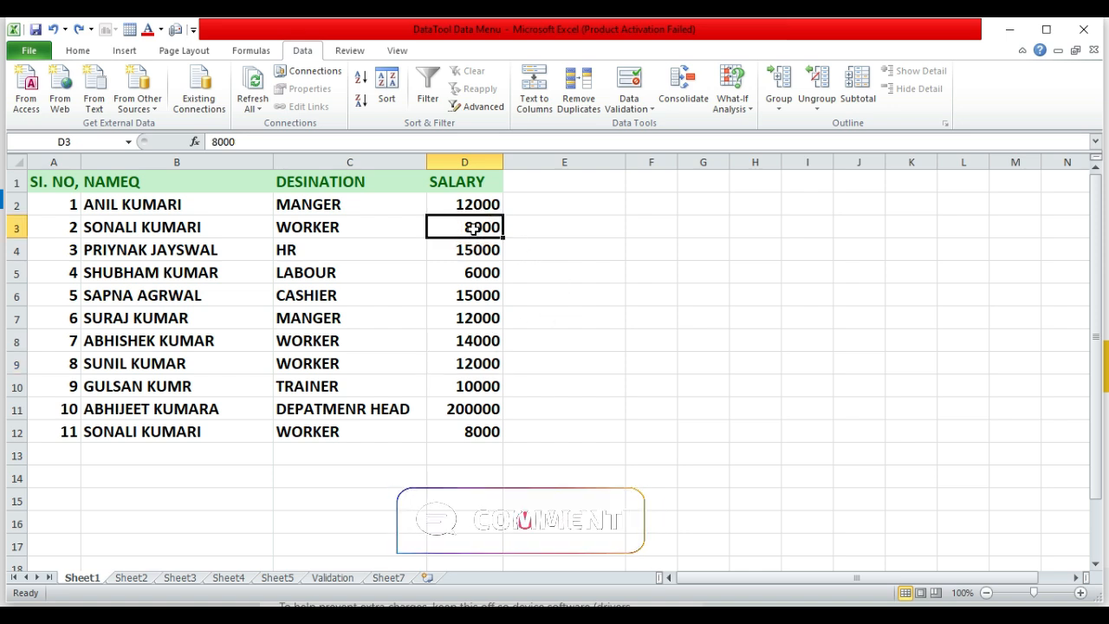
left_click(477, 431)
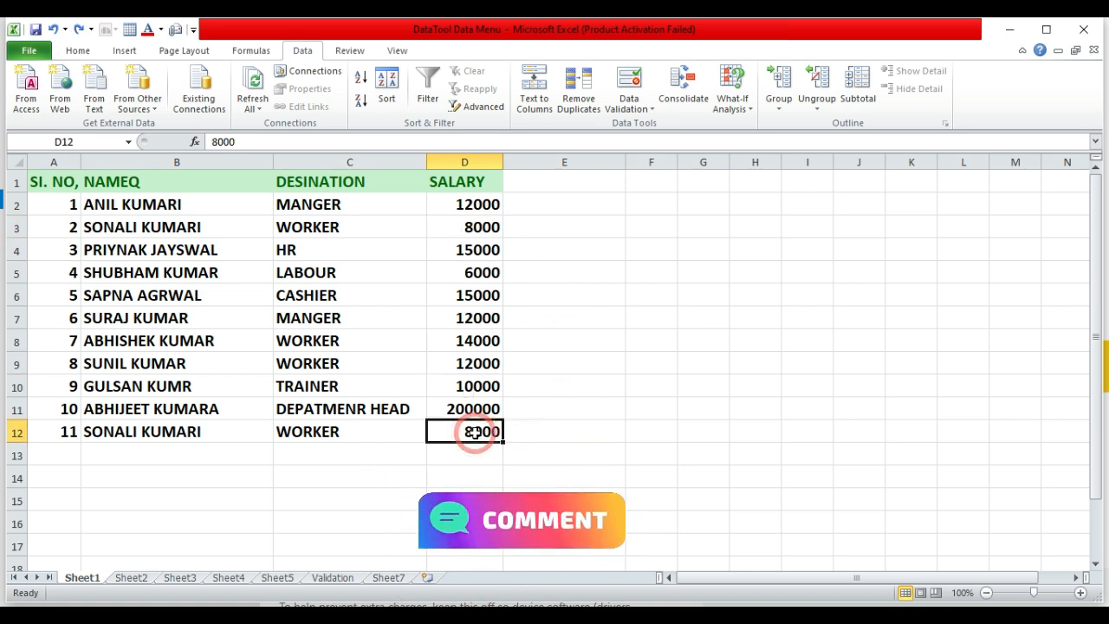
left_click(470, 228)
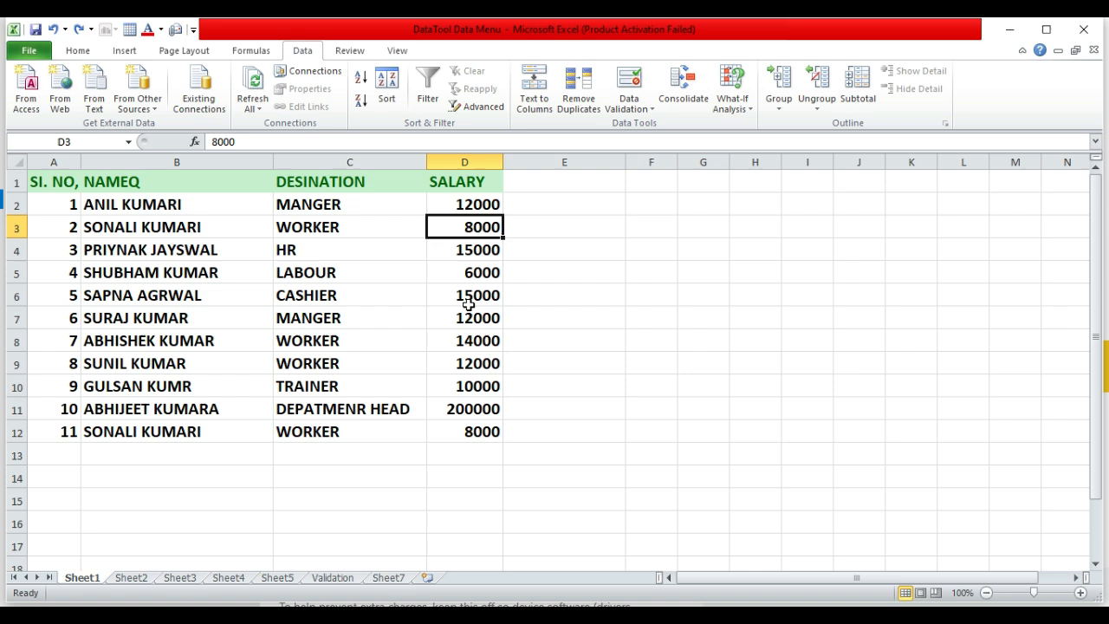
left_click(478, 433)
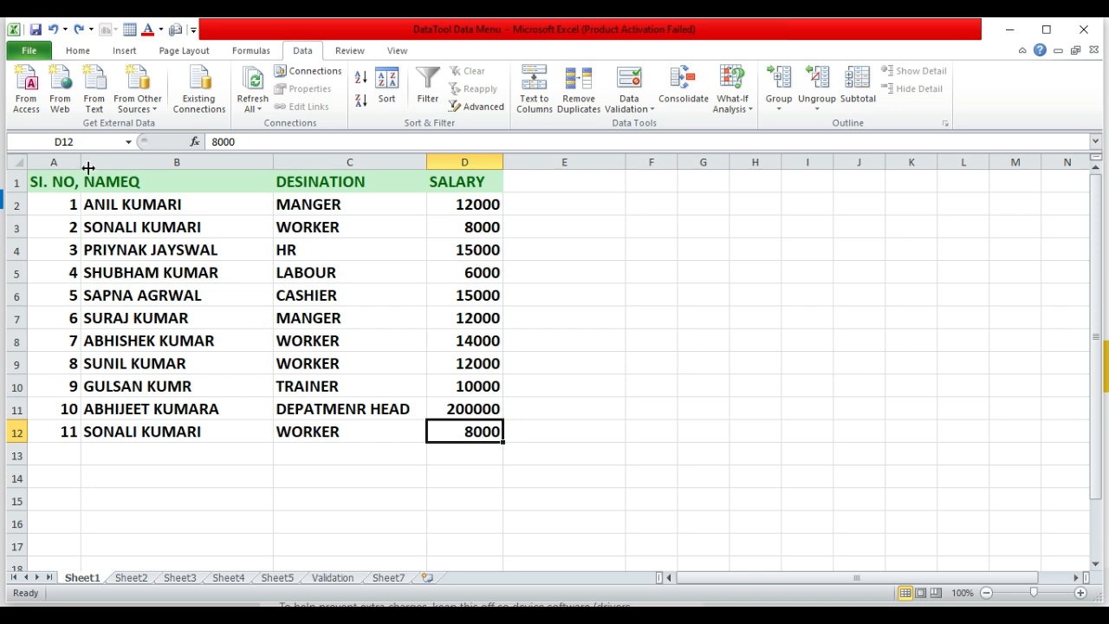
left_click(67, 208)
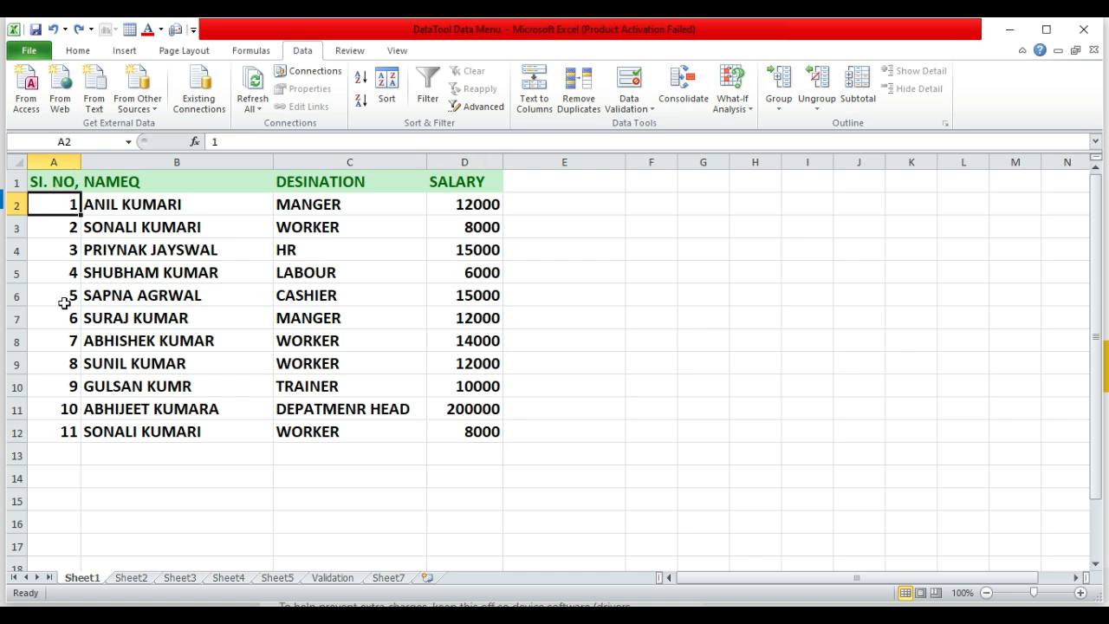
left_click(62, 433)
left_click(66, 208)
Examine the records with and without their serial numbers, and look for repeated designations in C2:C12
left_click_drag(505, 440, 71, 209)
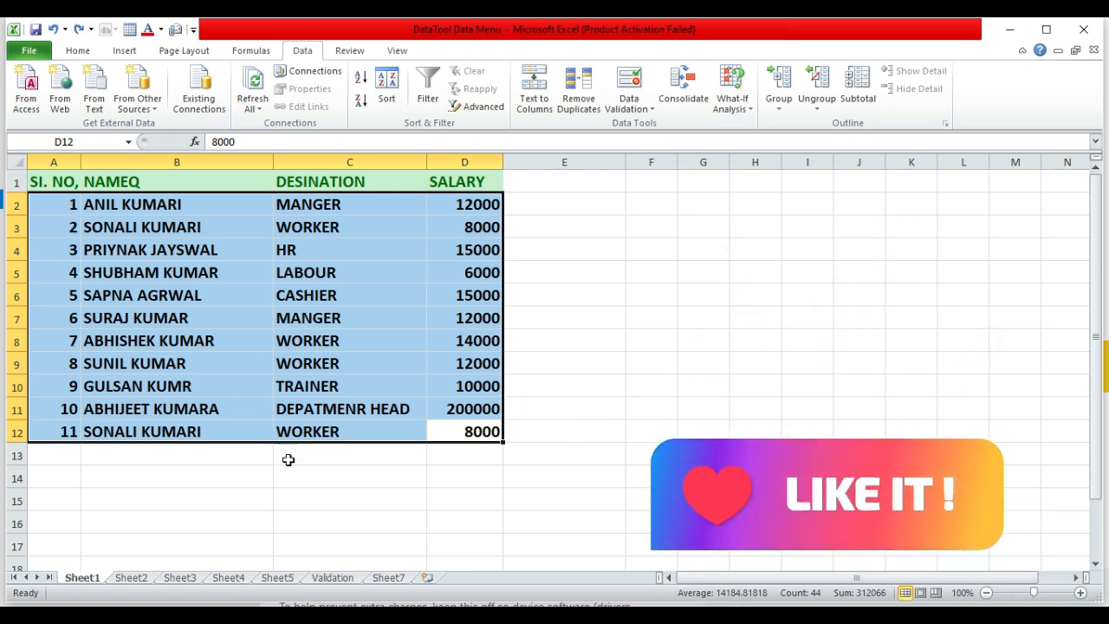
left_click(345, 490)
left_click_drag(500, 431, 108, 202)
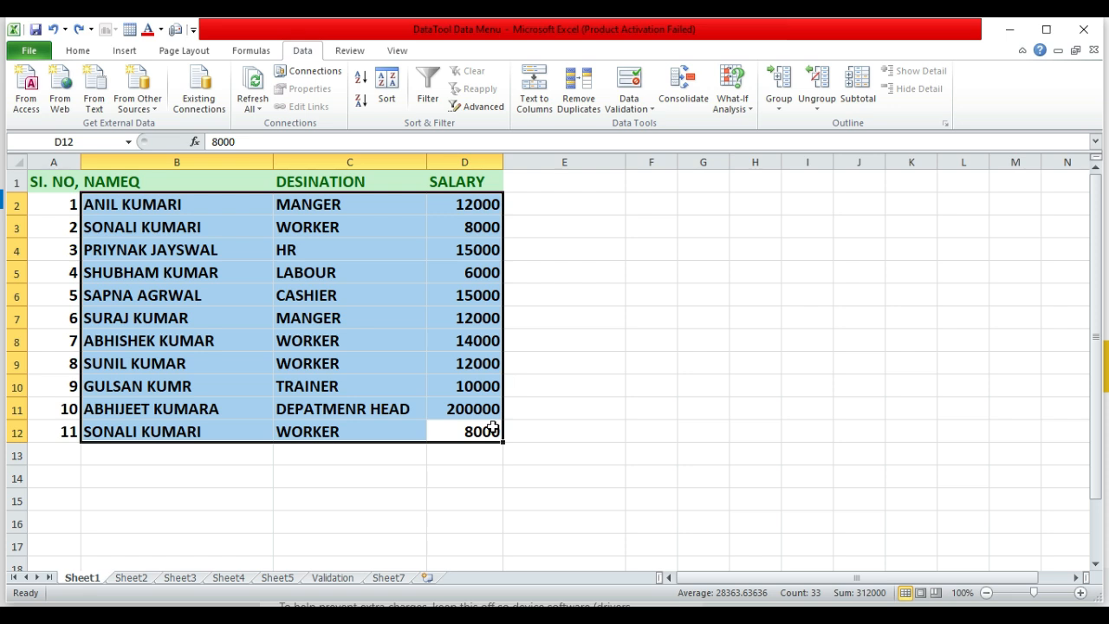
left_click(319, 223)
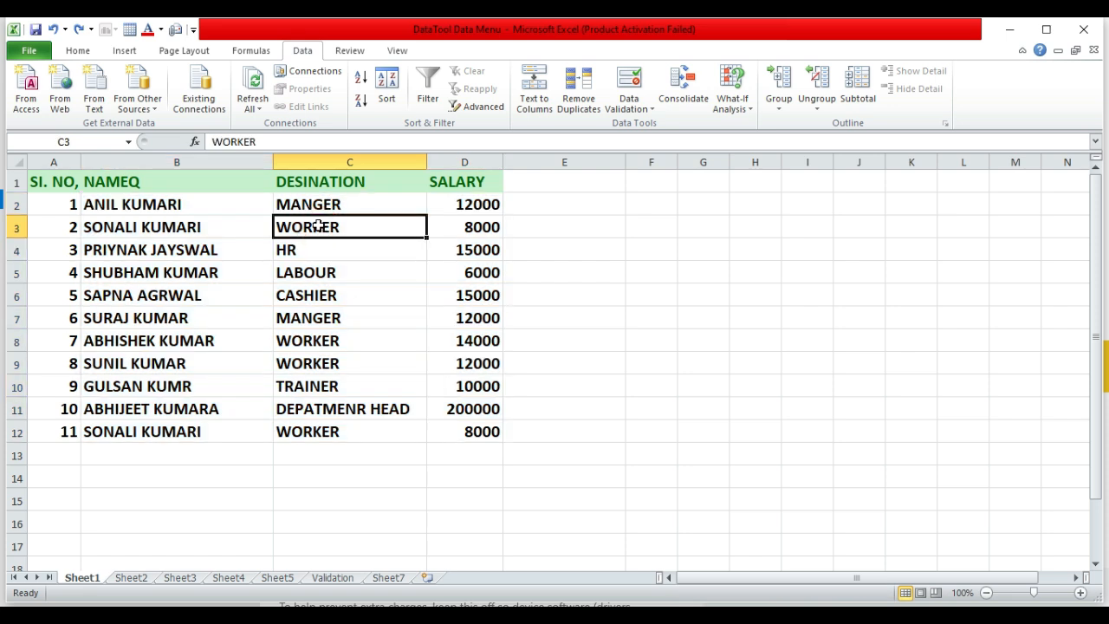
left_click(320, 340)
left_click(318, 364)
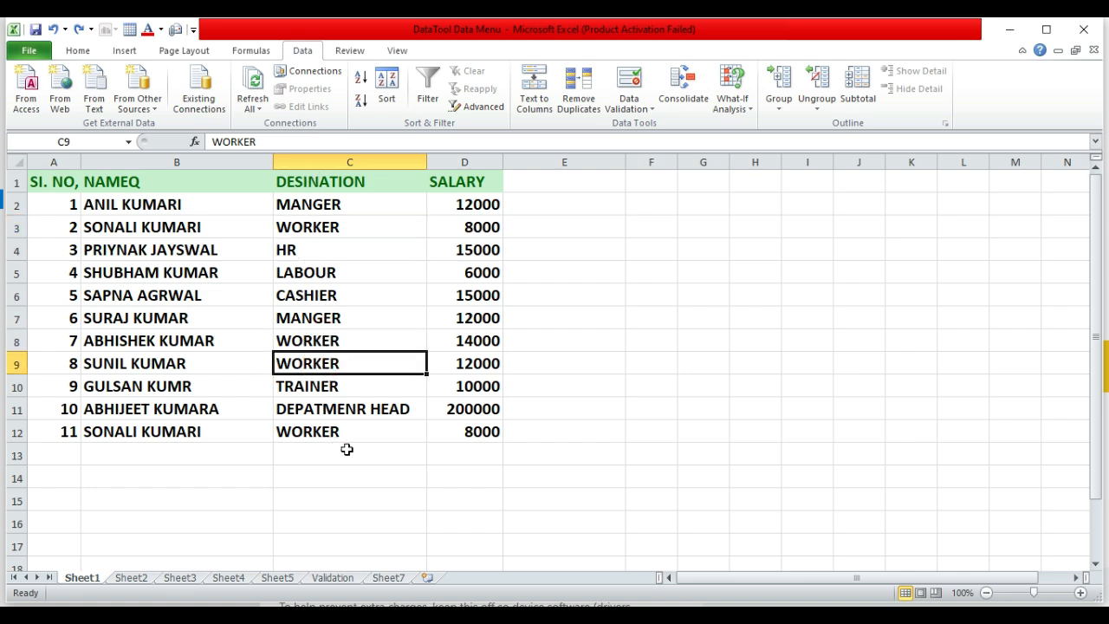
left_click_drag(357, 436, 337, 209)
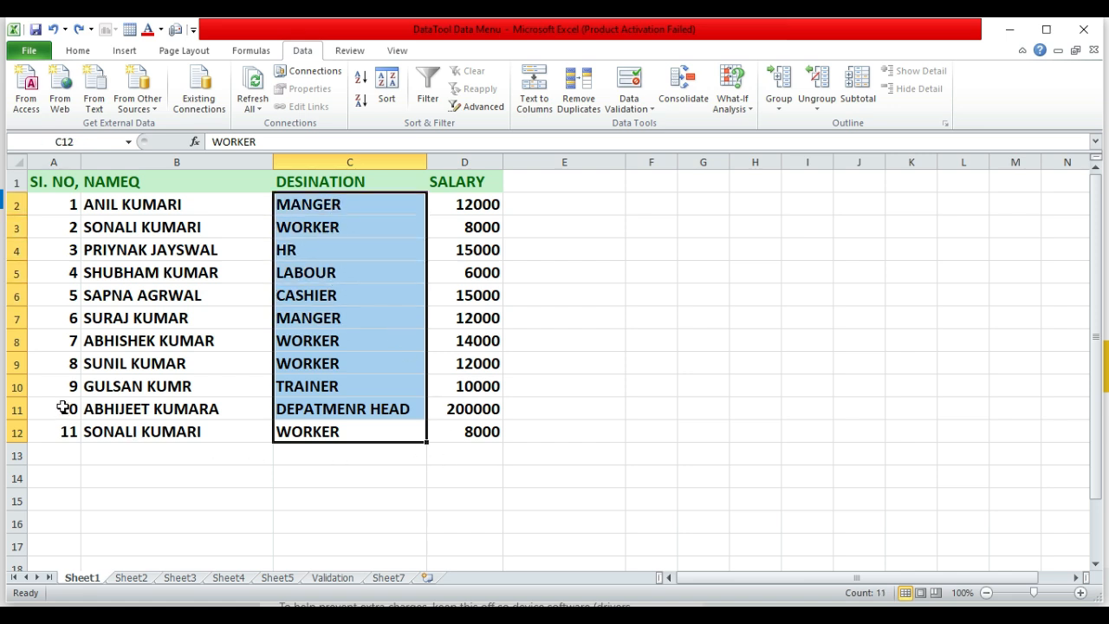
left_click_drag(495, 436, 119, 210)
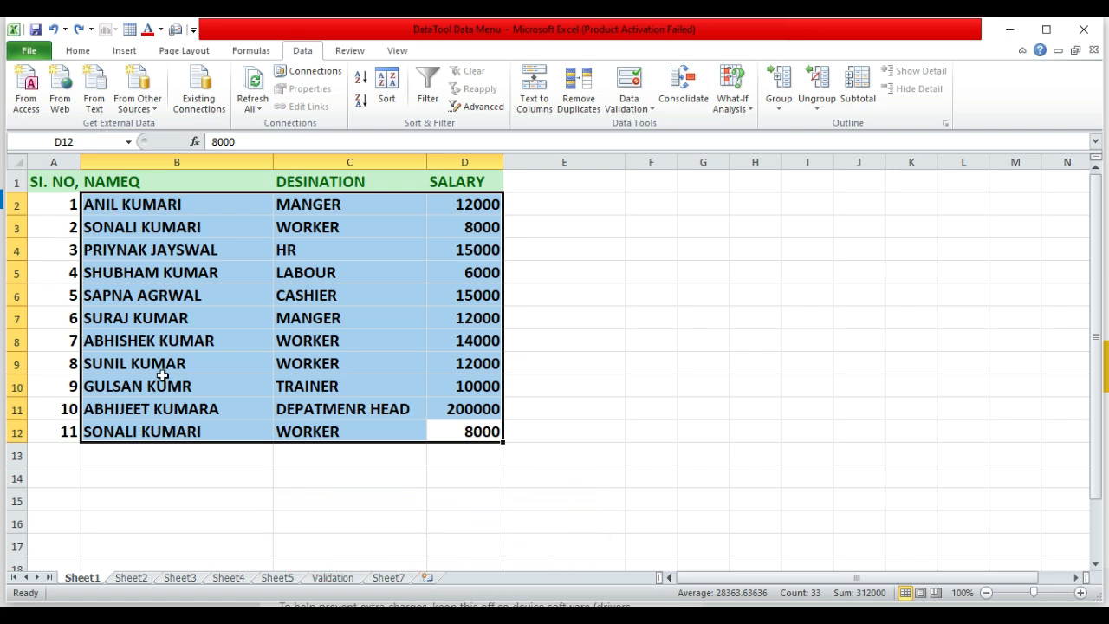
left_click(483, 474)
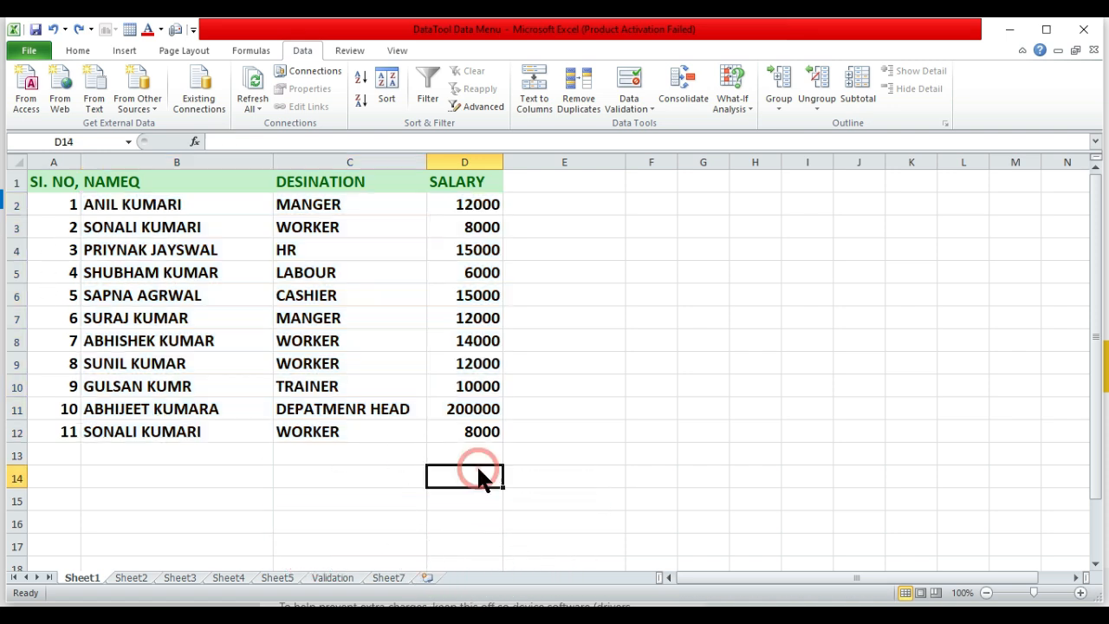
Review the salary values in D2:D12 and the complete employee records beneath the header row
left_click_drag(491, 433, 468, 210)
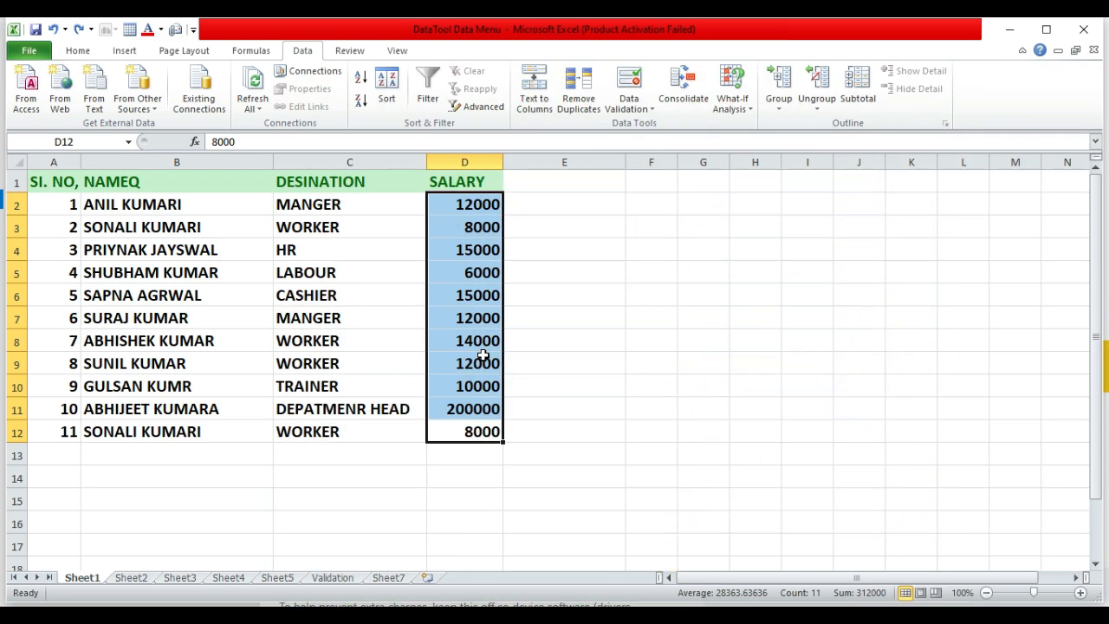
left_click(460, 499)
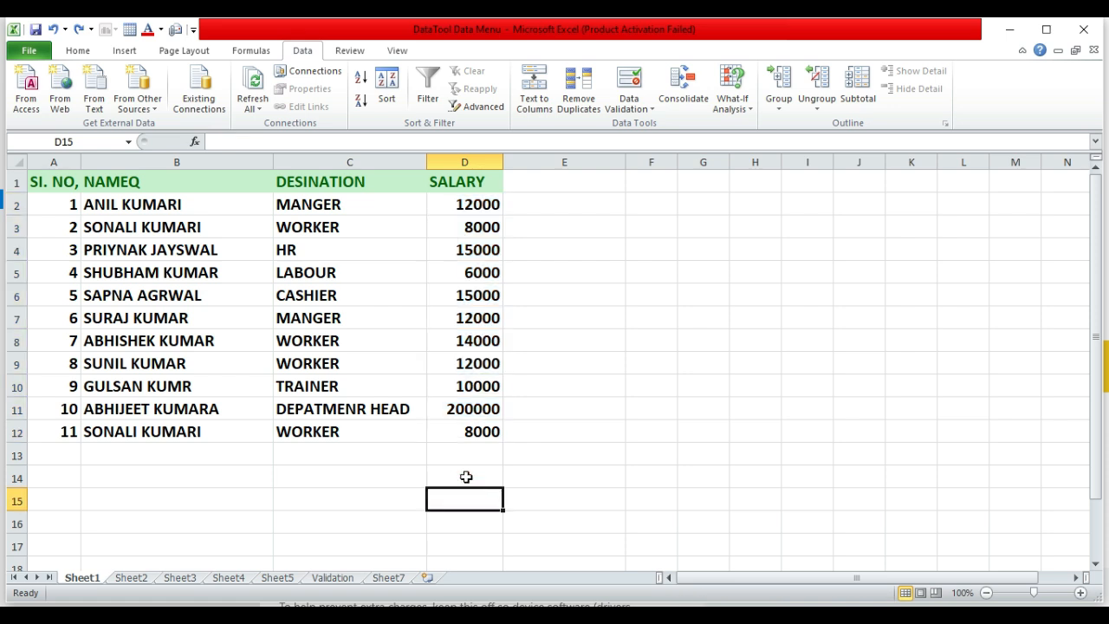
left_click_drag(495, 436, 67, 211)
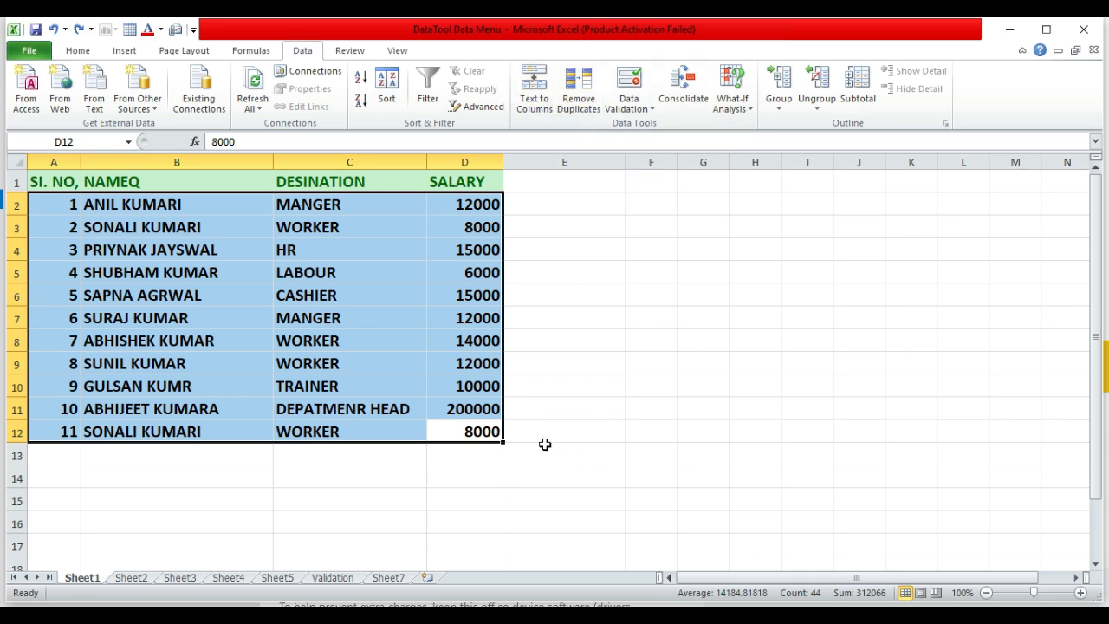
left_click(564, 389)
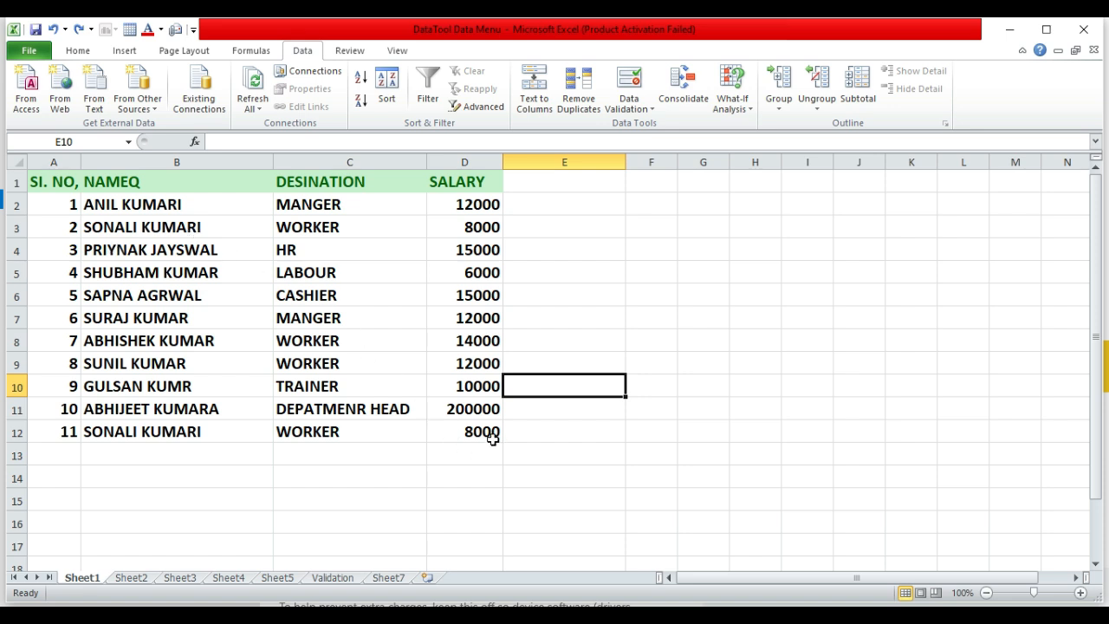
left_click_drag(499, 437, 72, 220)
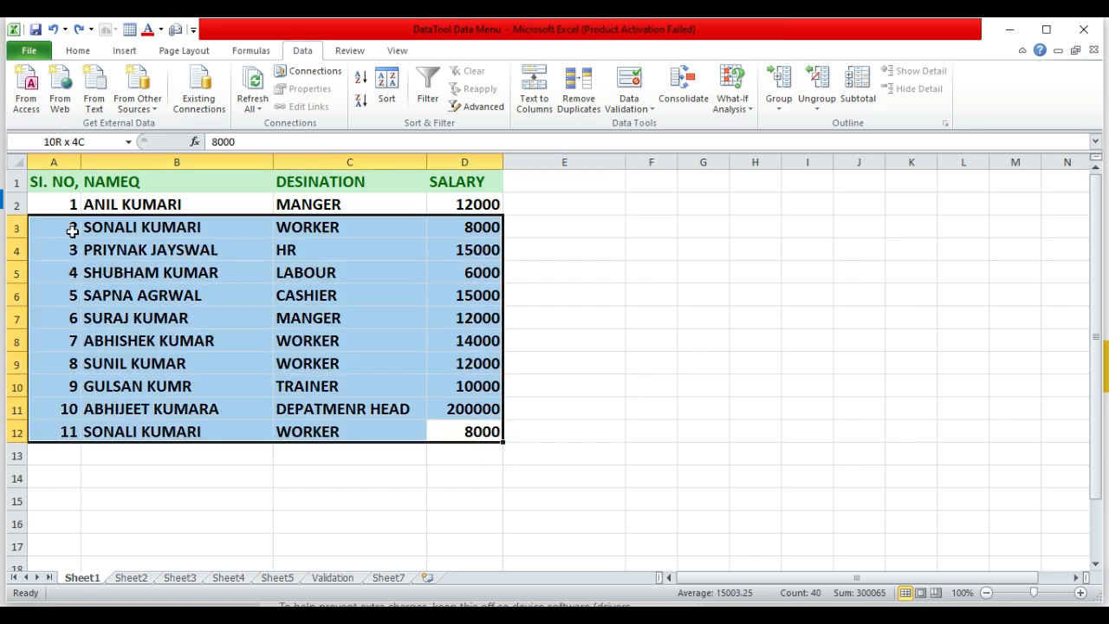
left_click(485, 498)
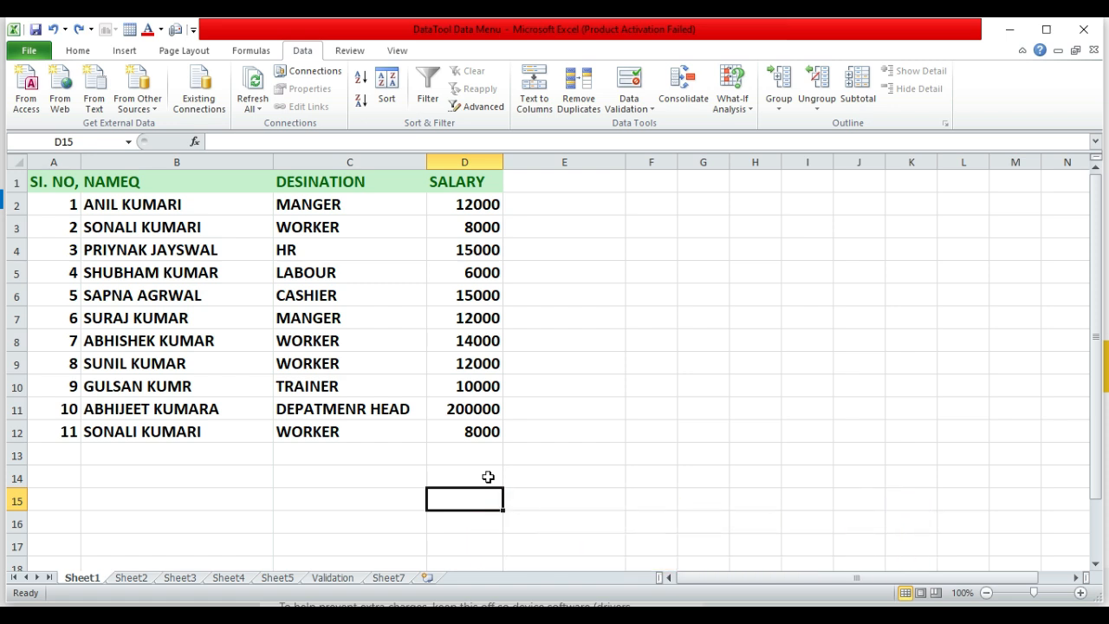
Run Remove Duplicates on A1:D12 with headers, checking all four columns including the serial number
left_click(496, 434)
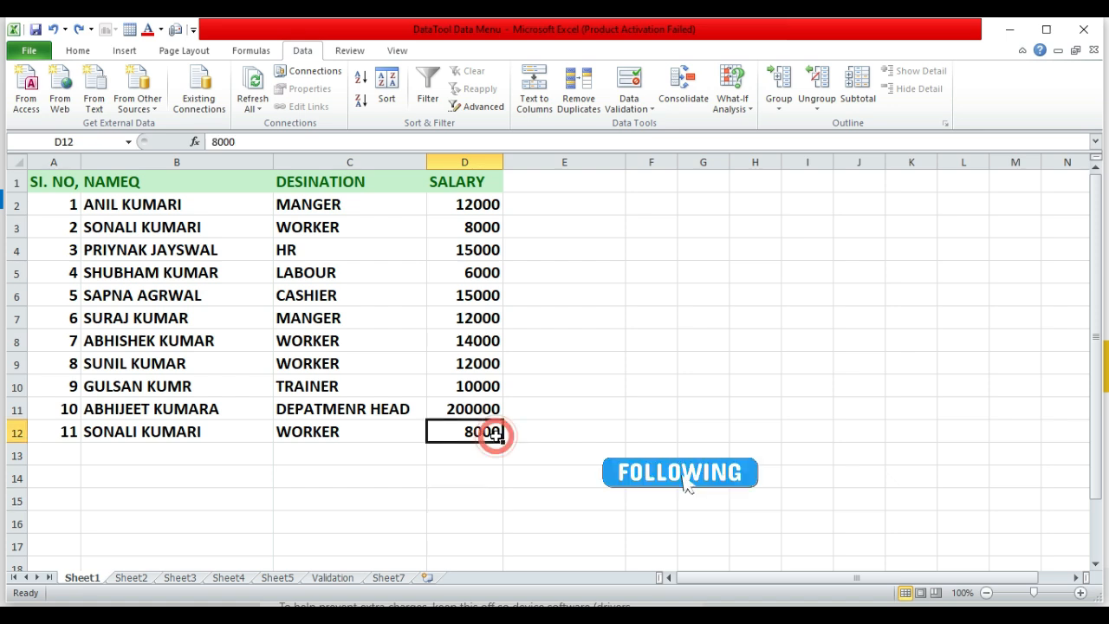
left_click_drag(496, 434, 42, 182)
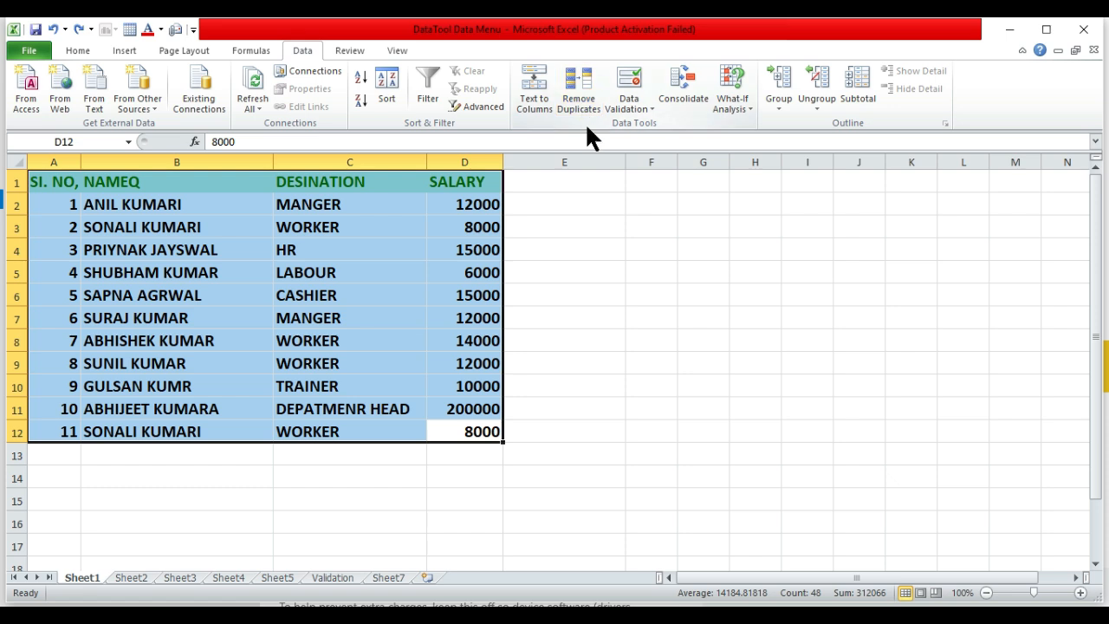
left_click(587, 95)
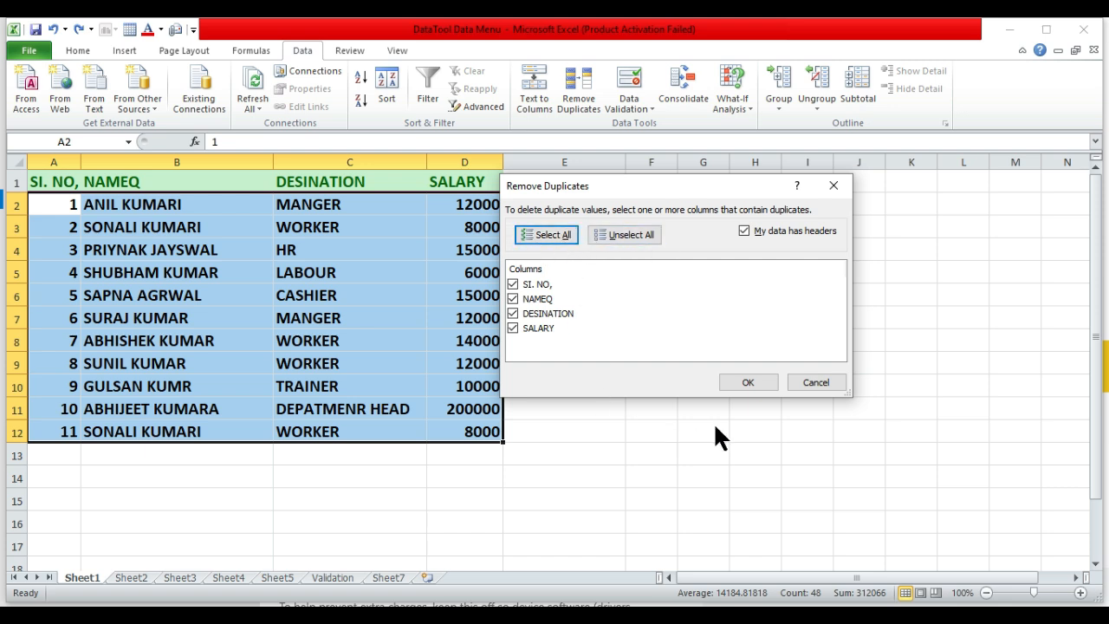
left_click(748, 382)
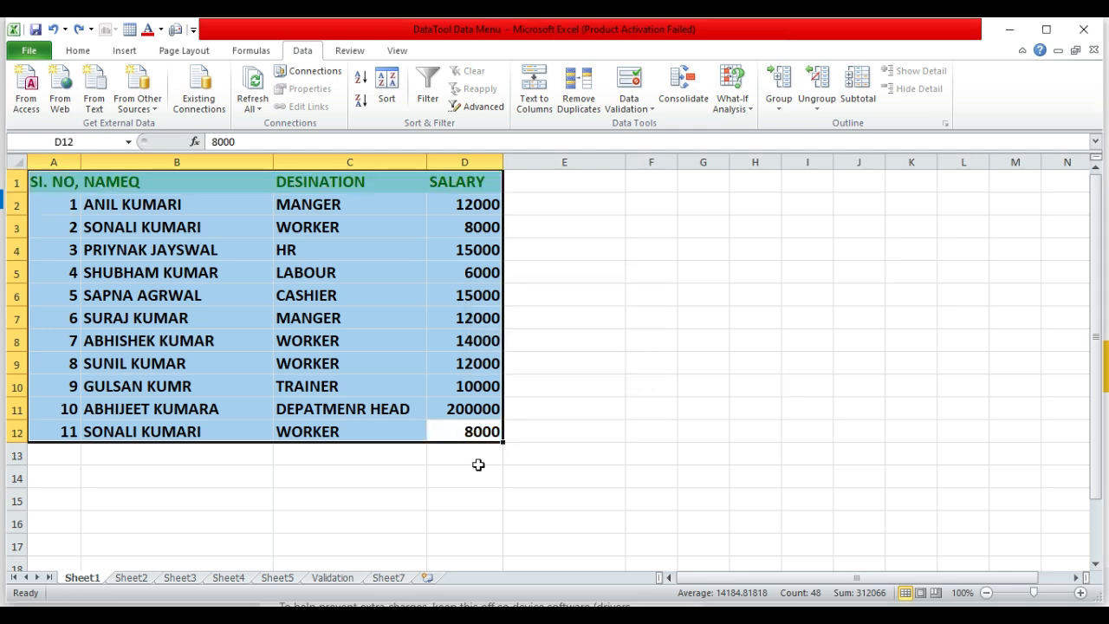
Remove duplicates from B1:D12 using the NAMEQ, DESINATION and SALARY columns with headers, and undo the removal
left_click(481, 471)
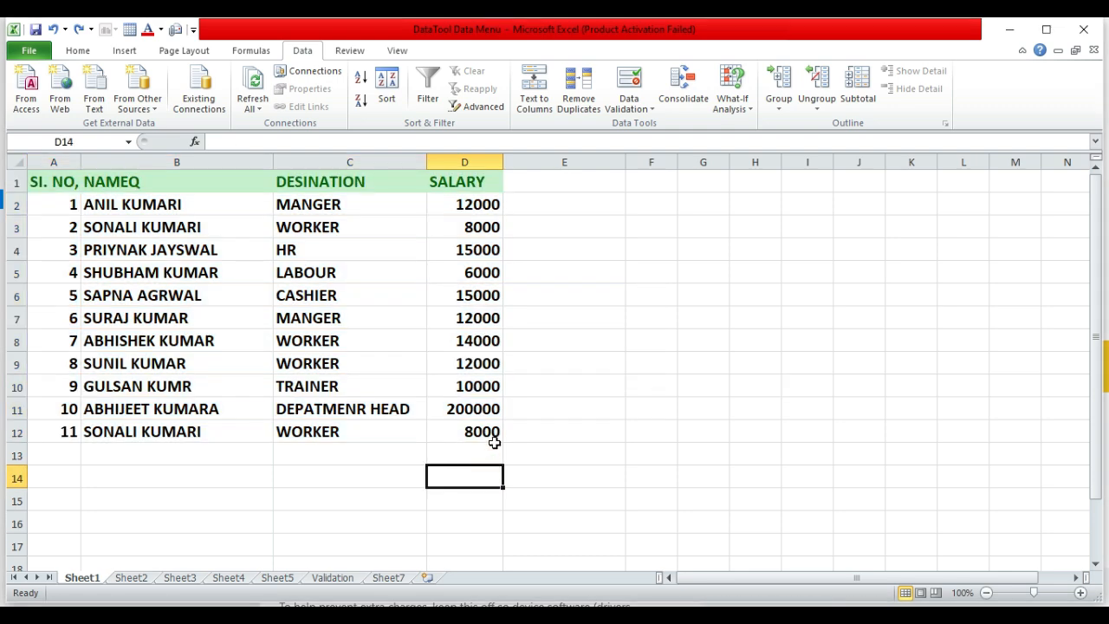
left_click_drag(495, 436, 124, 184)
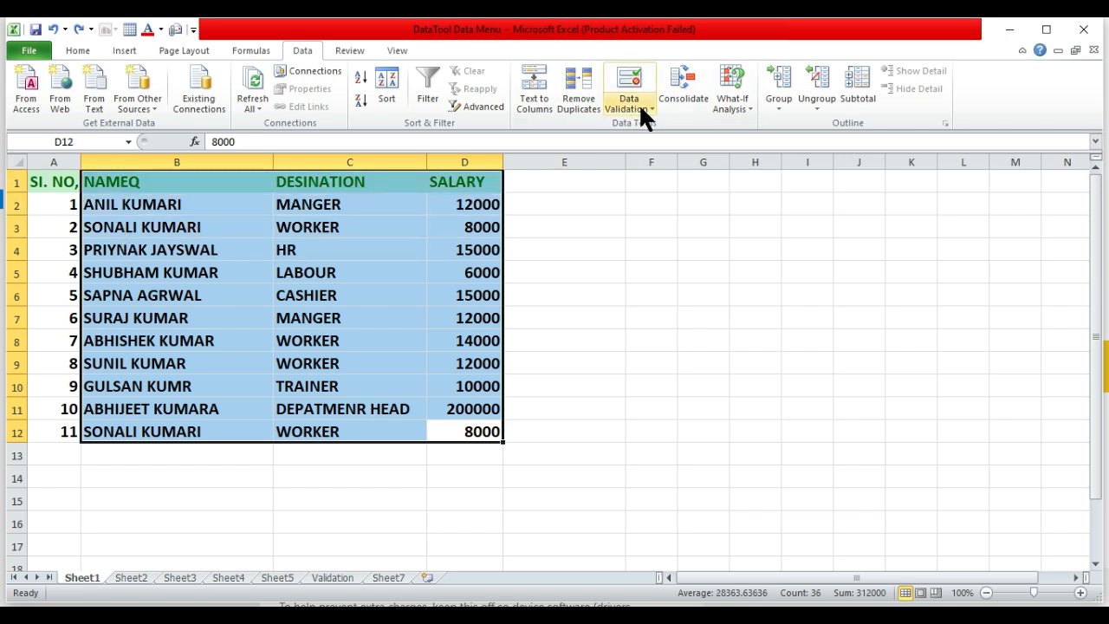
left_click(591, 102)
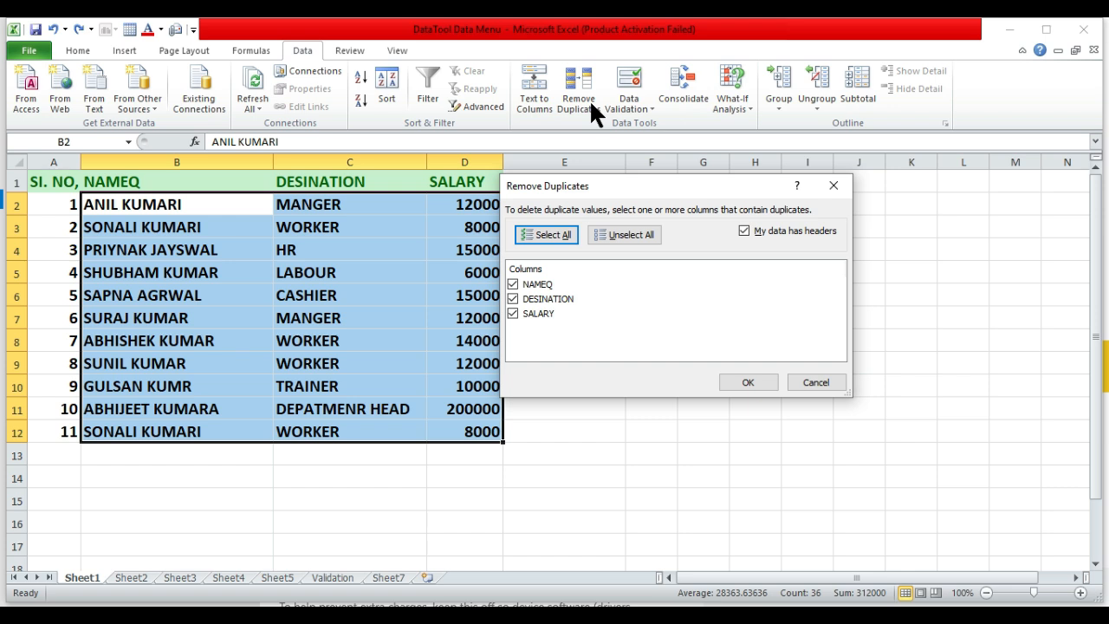
left_click(542, 235)
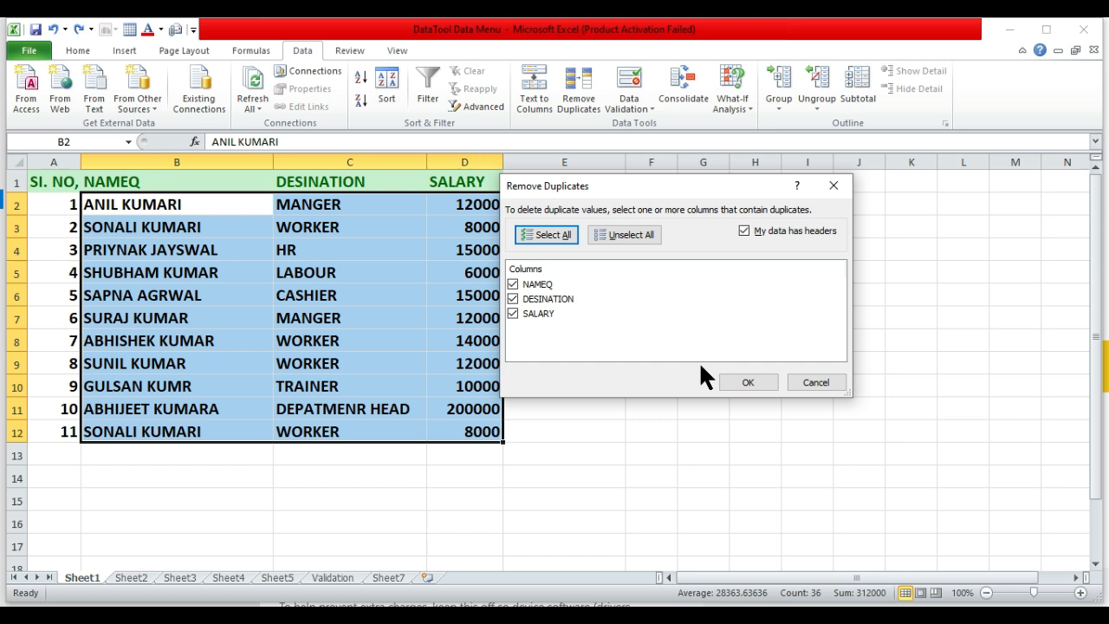
left_click(749, 384)
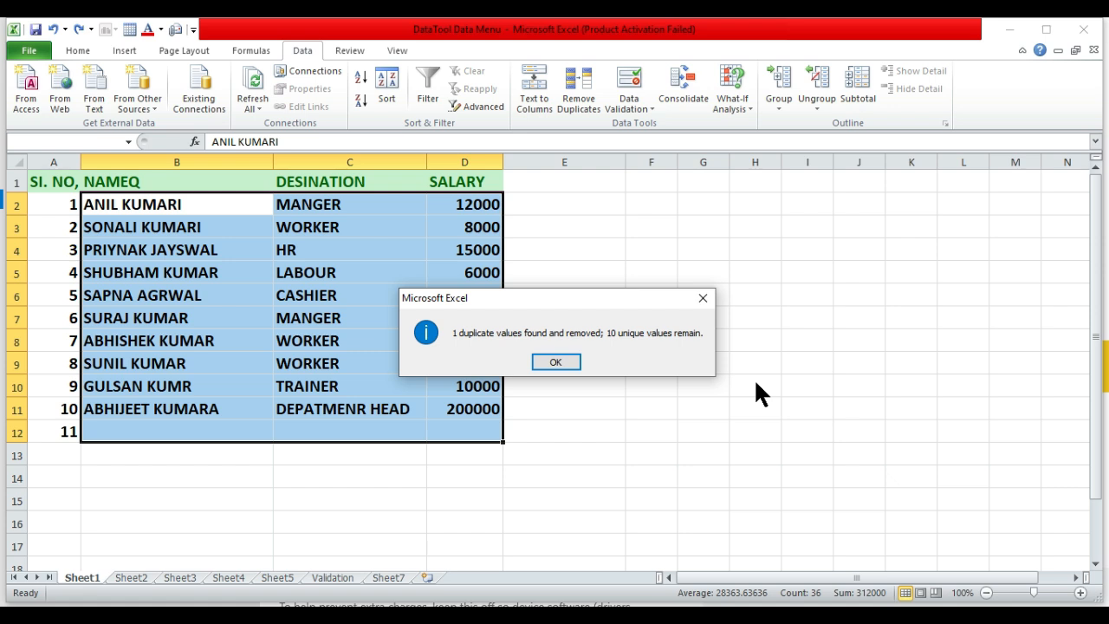
left_click(555, 363)
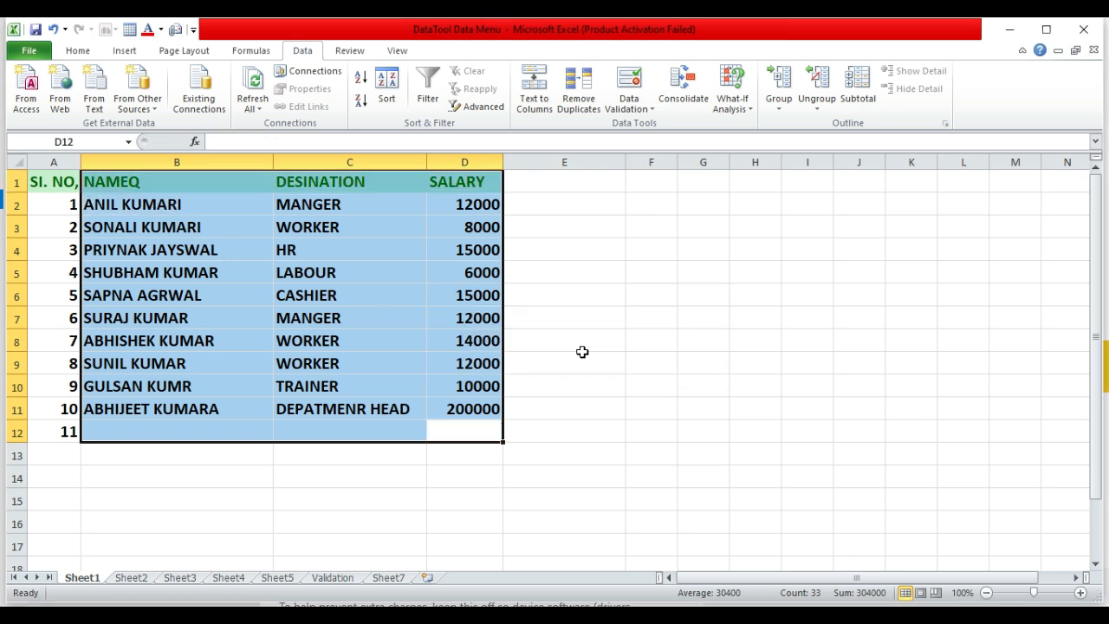
key("ctrl+z")
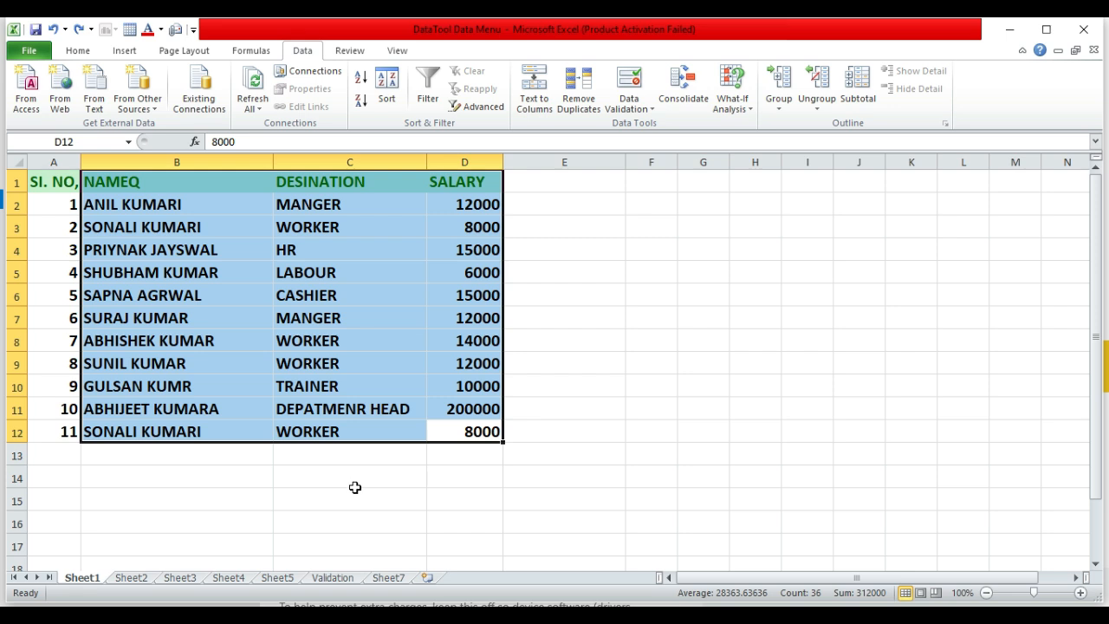
left_click(357, 456)
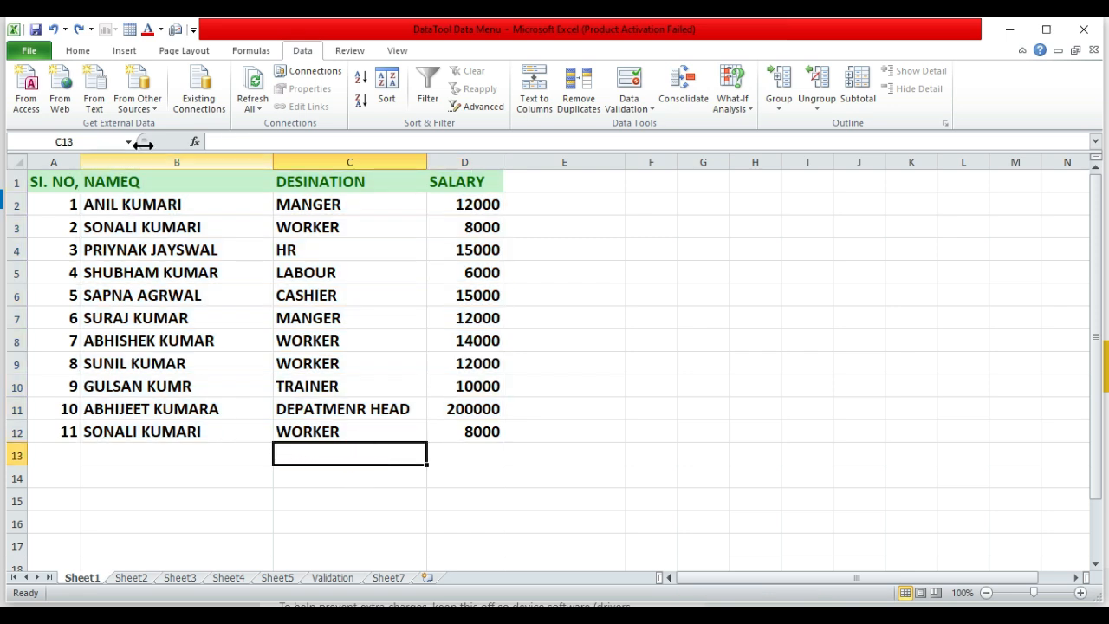
Run Remove Duplicates on the serial numbers in A2:A12 only, continuing with the current selection
left_click(69, 437)
left_click_drag(70, 438, 78, 205)
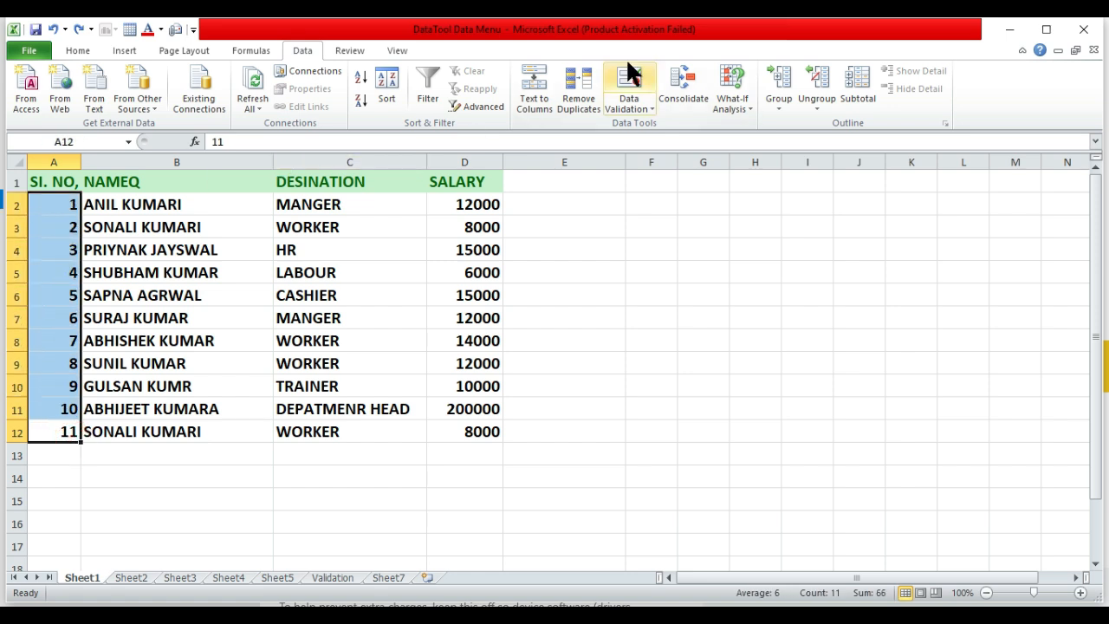
left_click(581, 95)
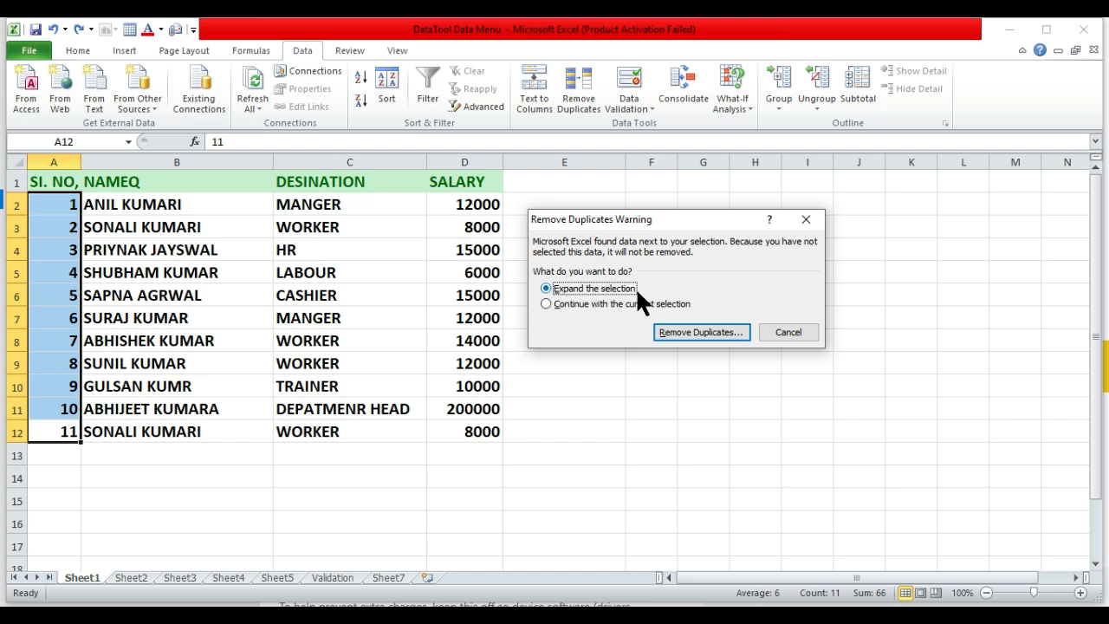
left_click(546, 303)
left_click(690, 333)
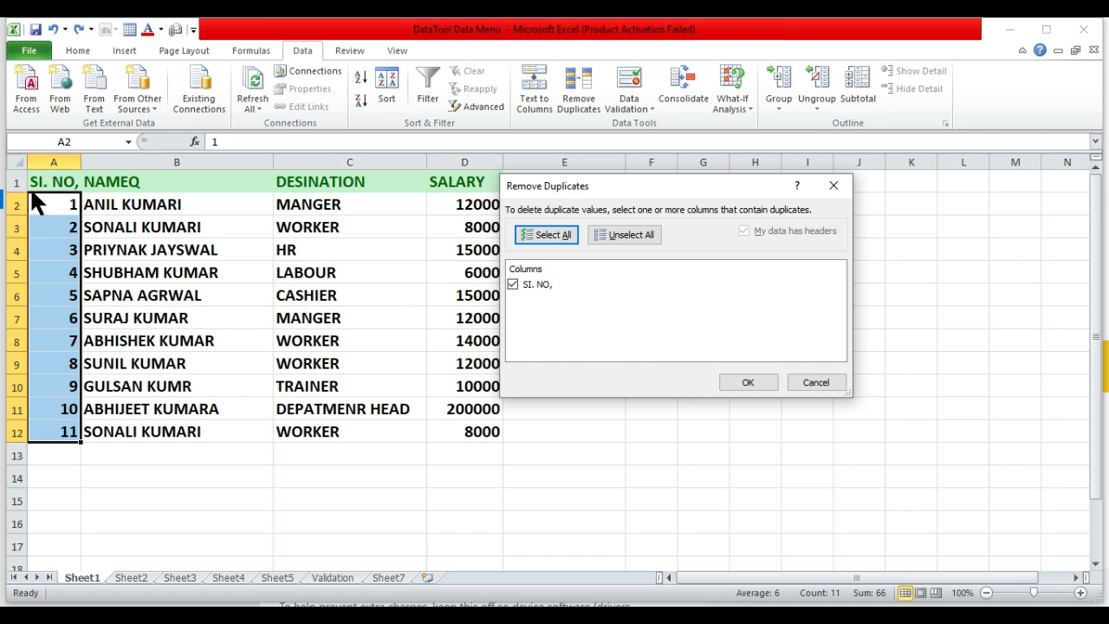
left_click(750, 383)
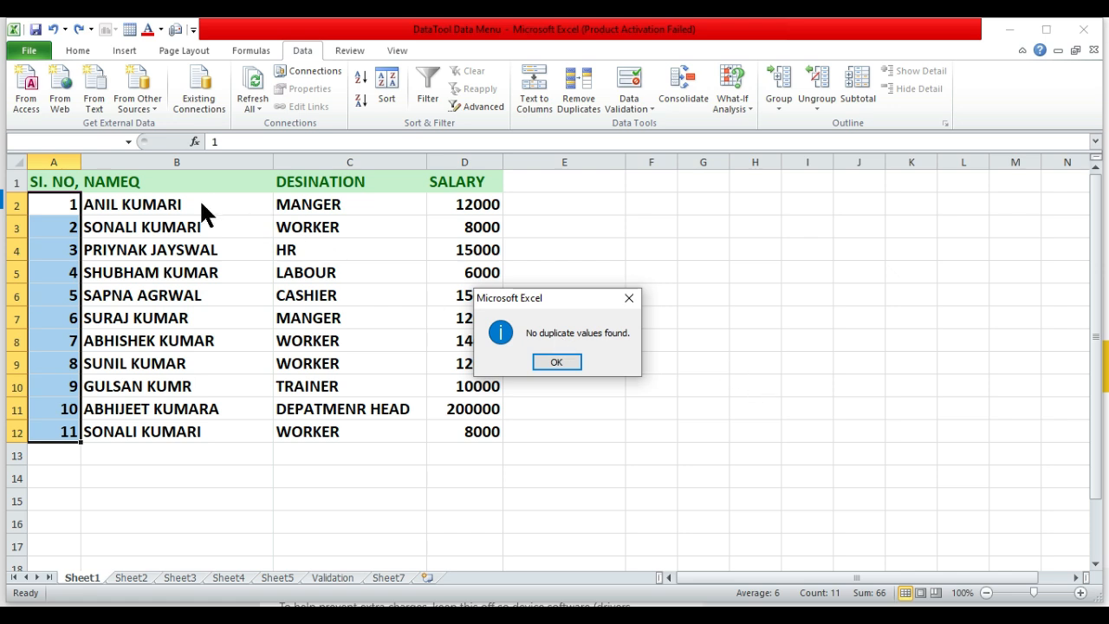
left_click(555, 362)
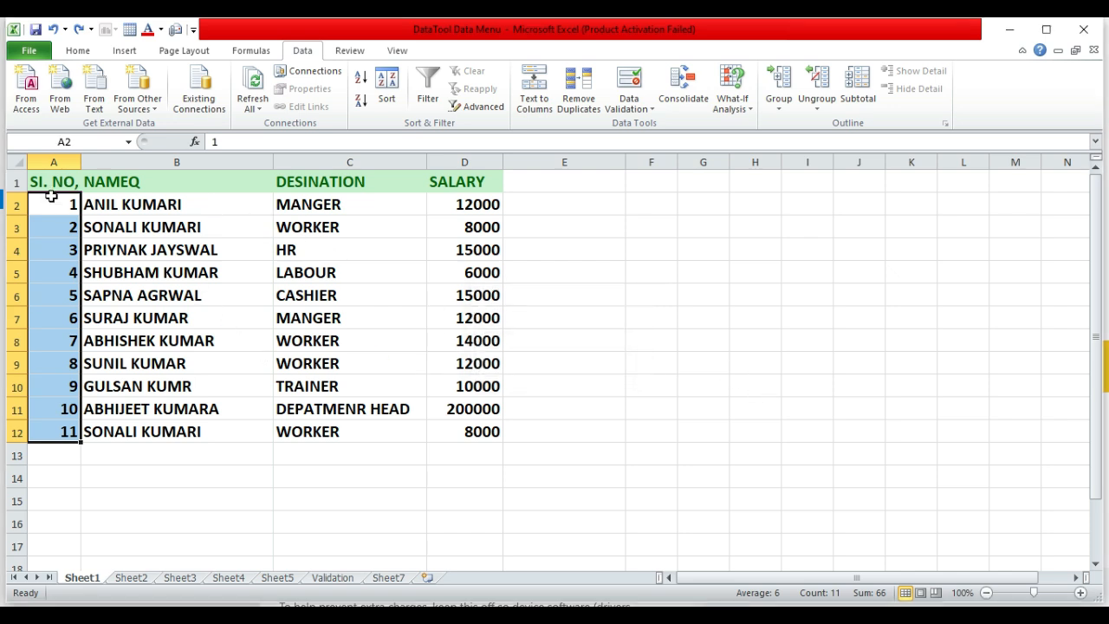
Correct the header in B1 to NAME
double_click(142, 181)
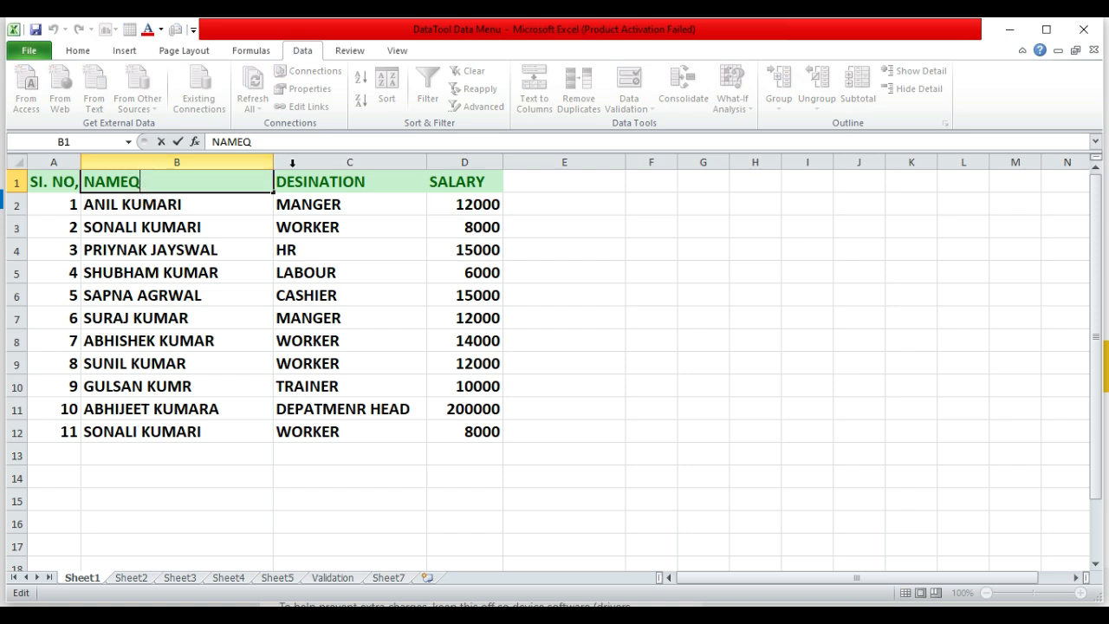
key("BackSpace")
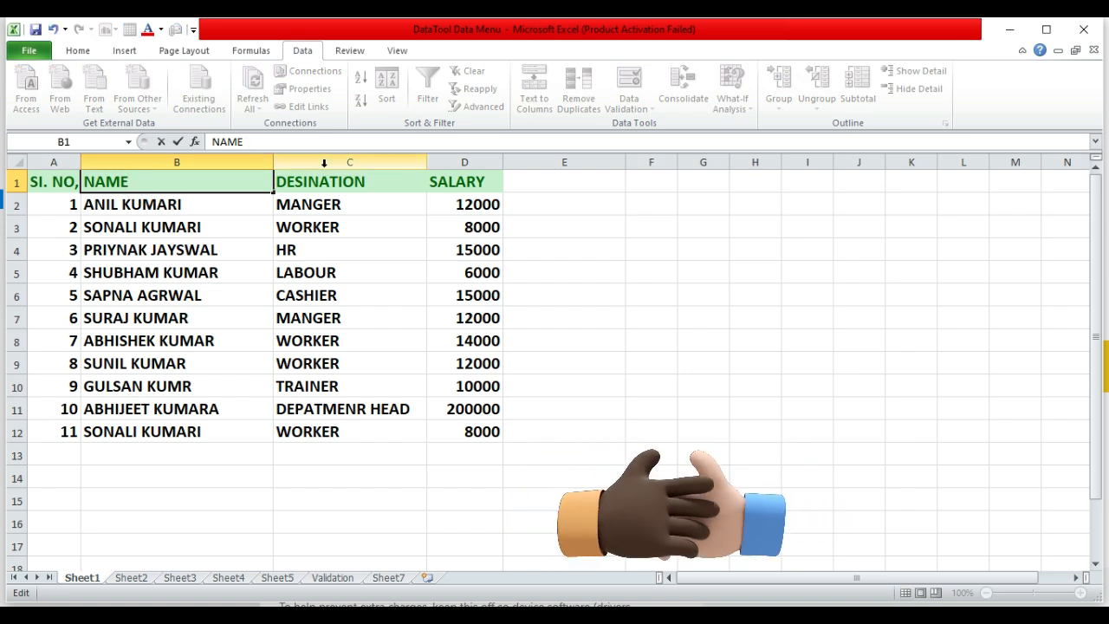
left_click(219, 453)
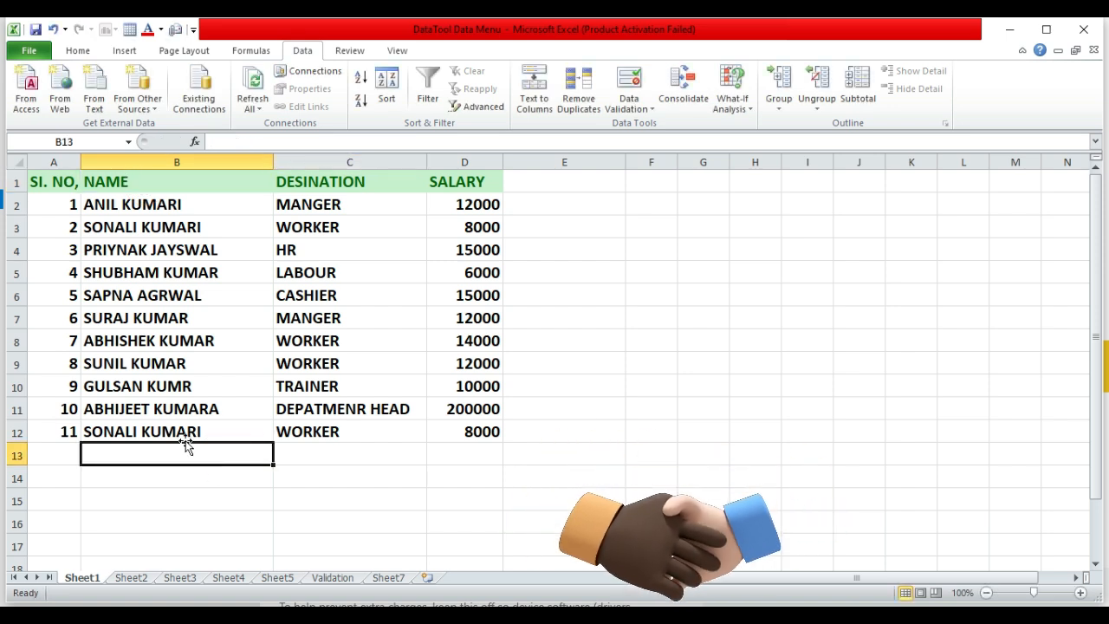
Remove duplicates from B1:B12 only, continuing with the current selection and using the NAME column with headers, and undo the removal
left_click_drag(178, 431, 210, 192)
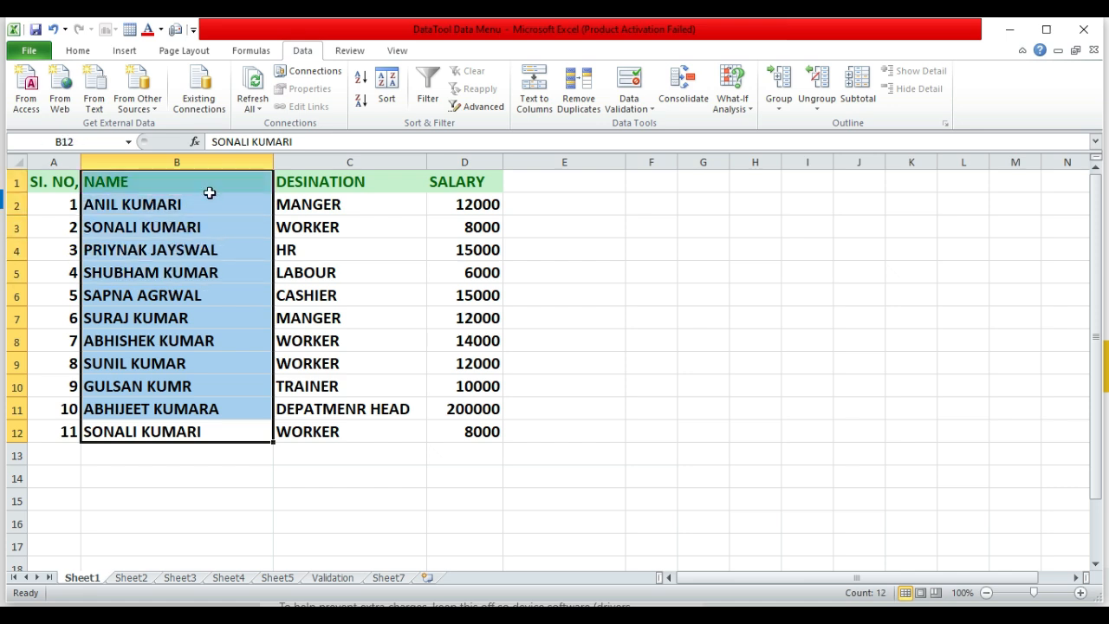
left_click(581, 90)
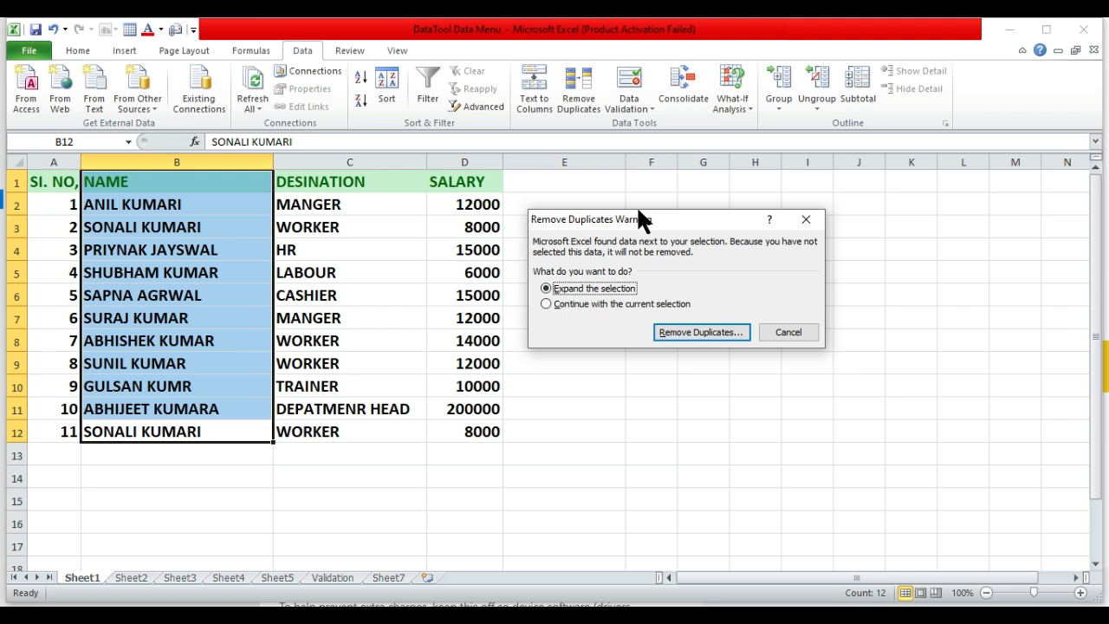
left_click(546, 303)
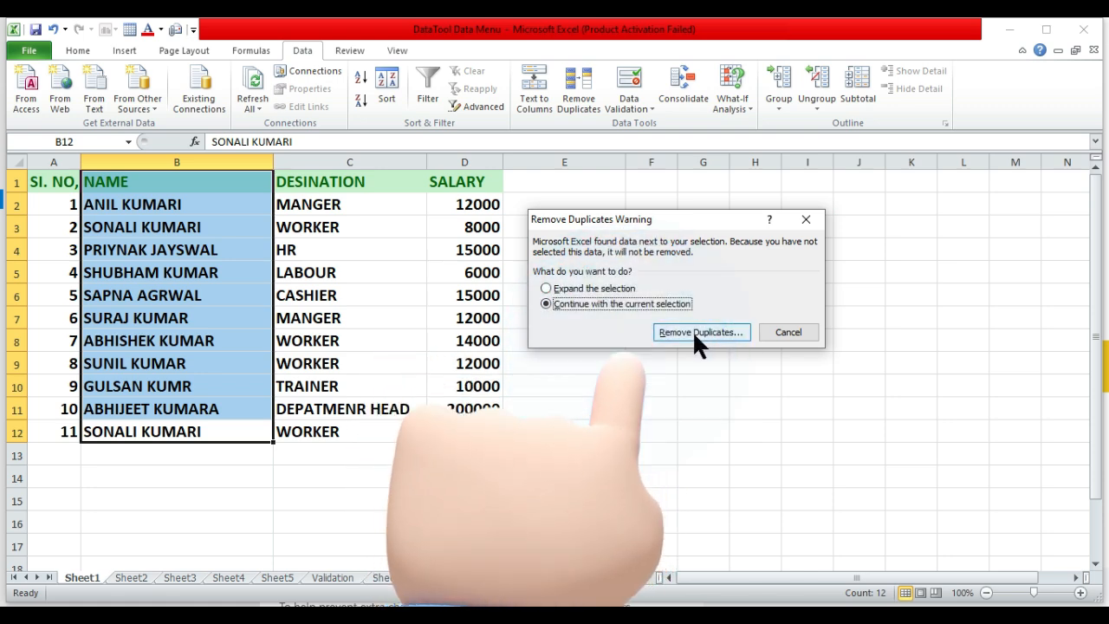
left_click(695, 334)
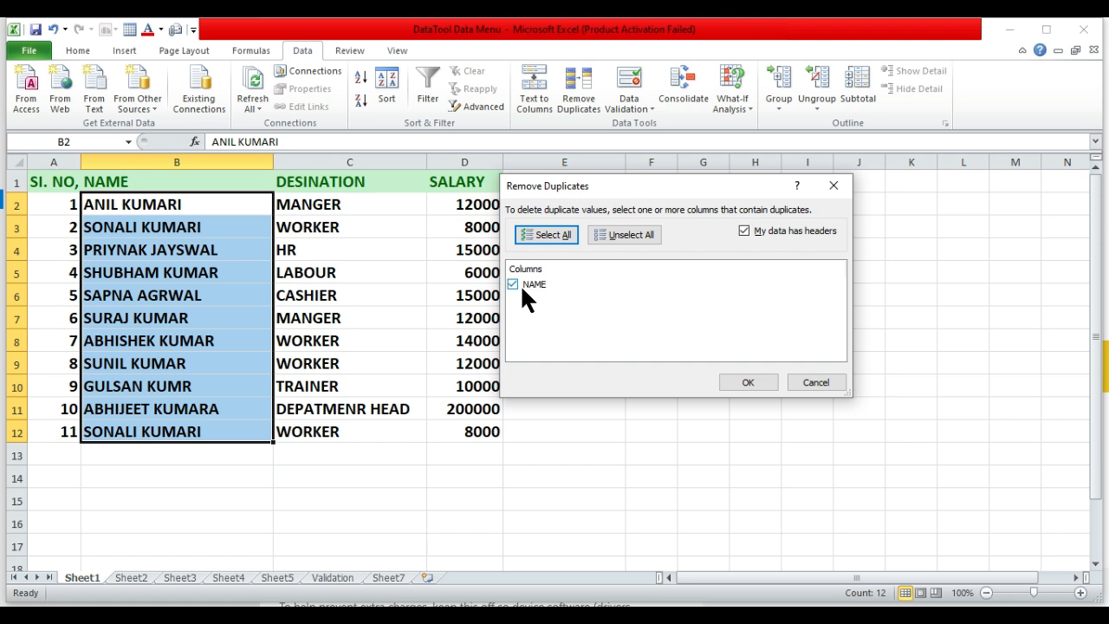
left_click(746, 386)
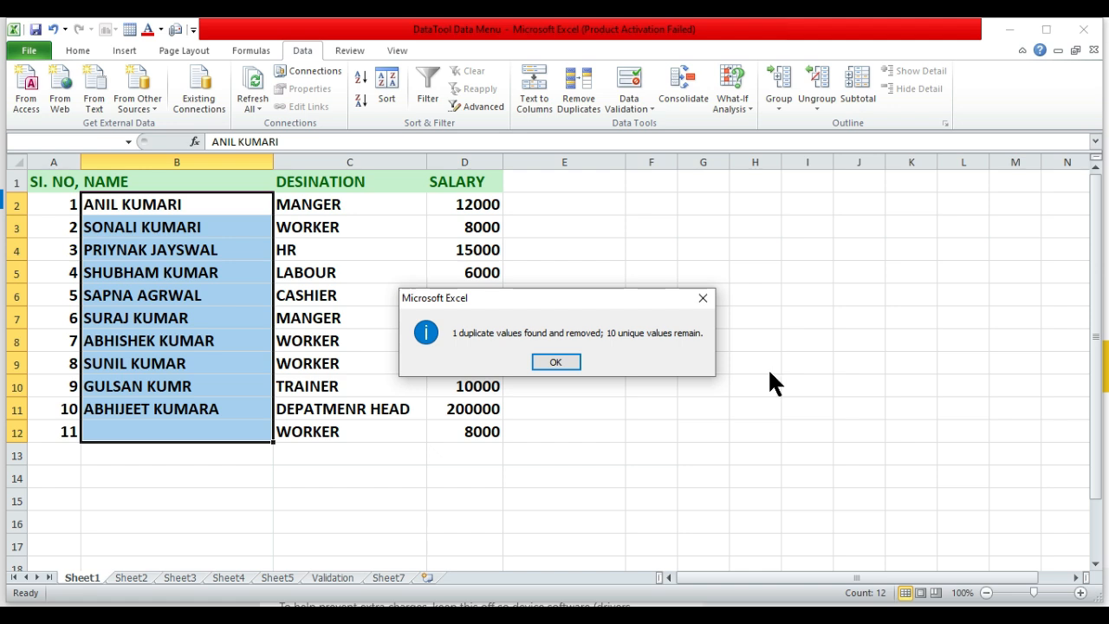
left_click(555, 363)
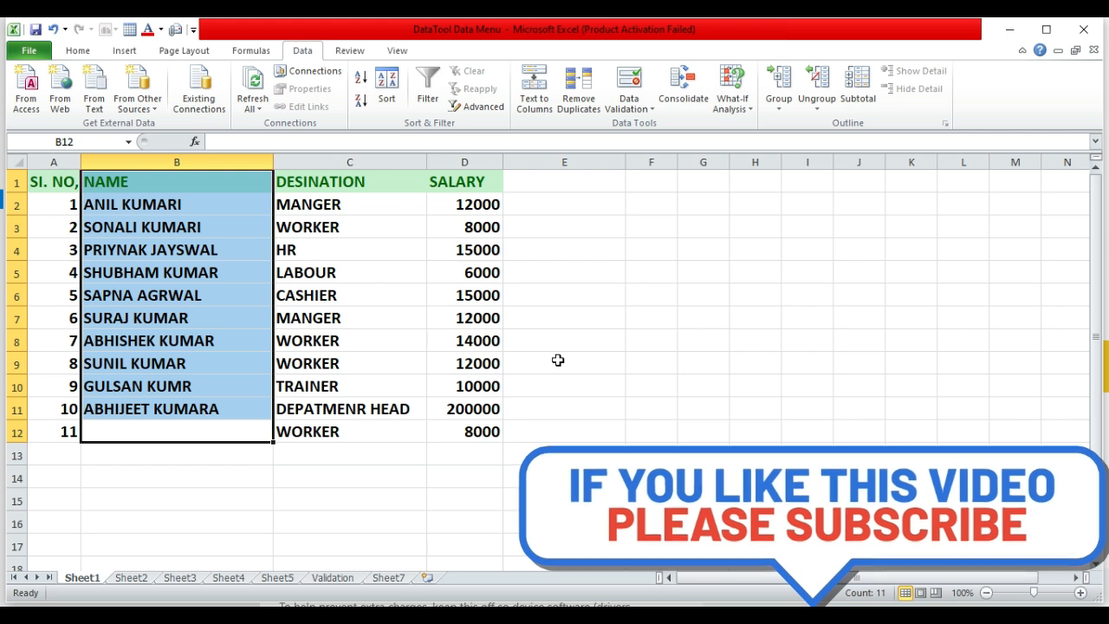
key("ctrl+z")
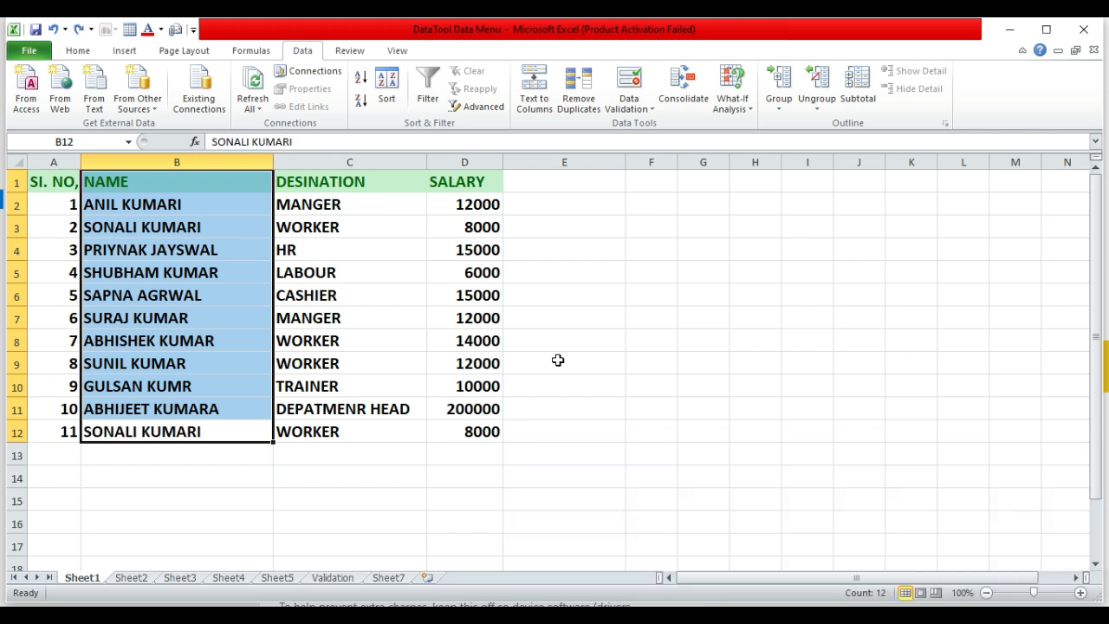
Remove duplicate DESINATION values from C2:C12 only, continuing with the current selection, and undo the removal
key("Right")
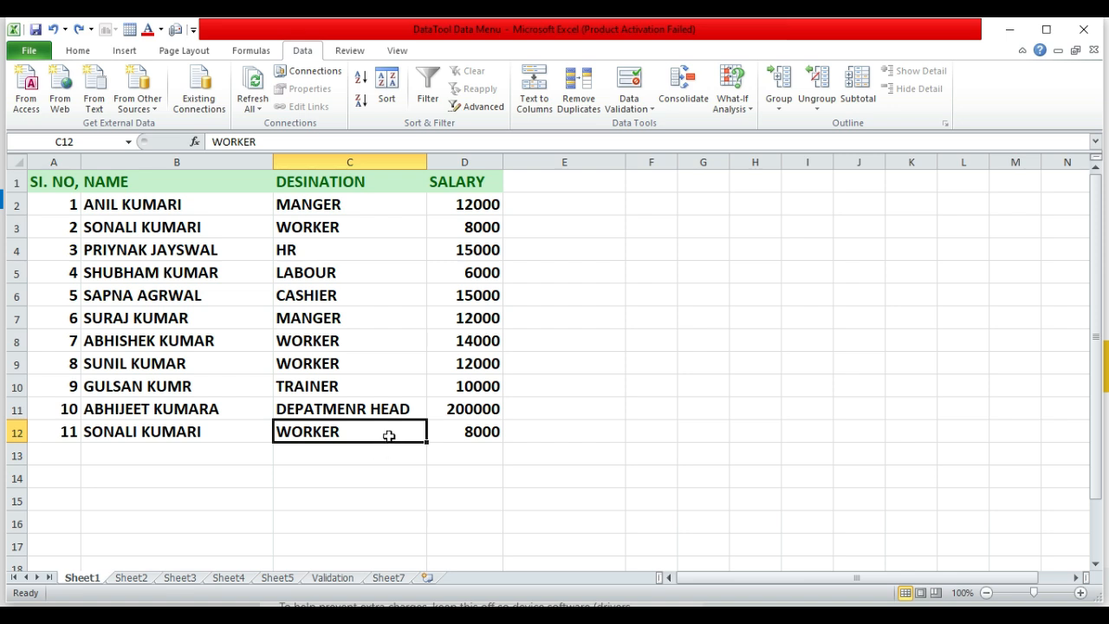
left_click_drag(382, 428, 362, 211)
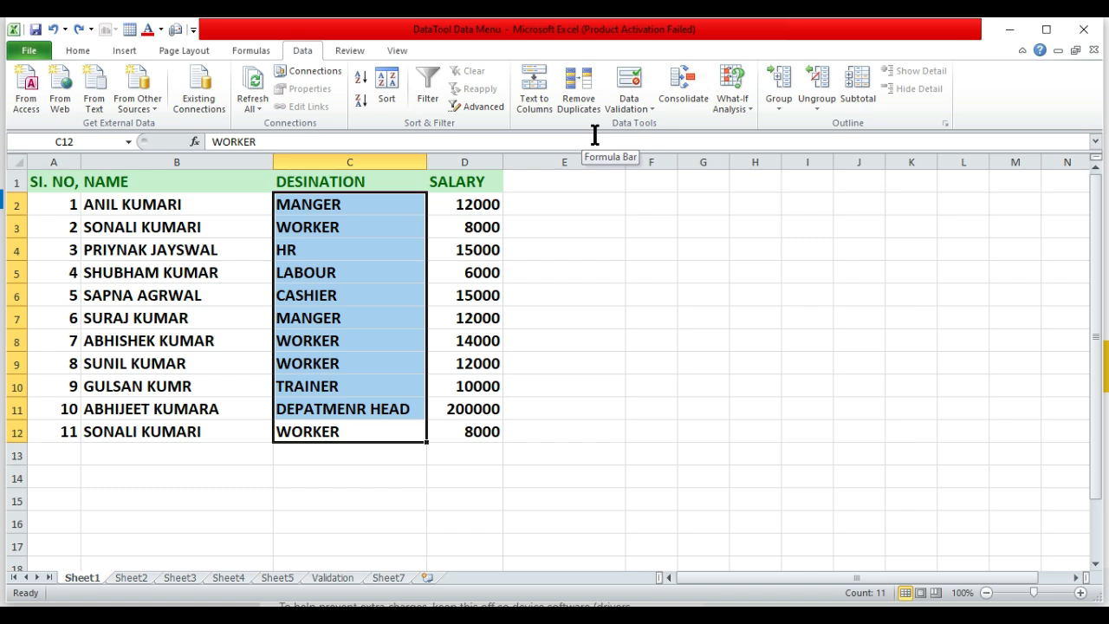
left_click(575, 92)
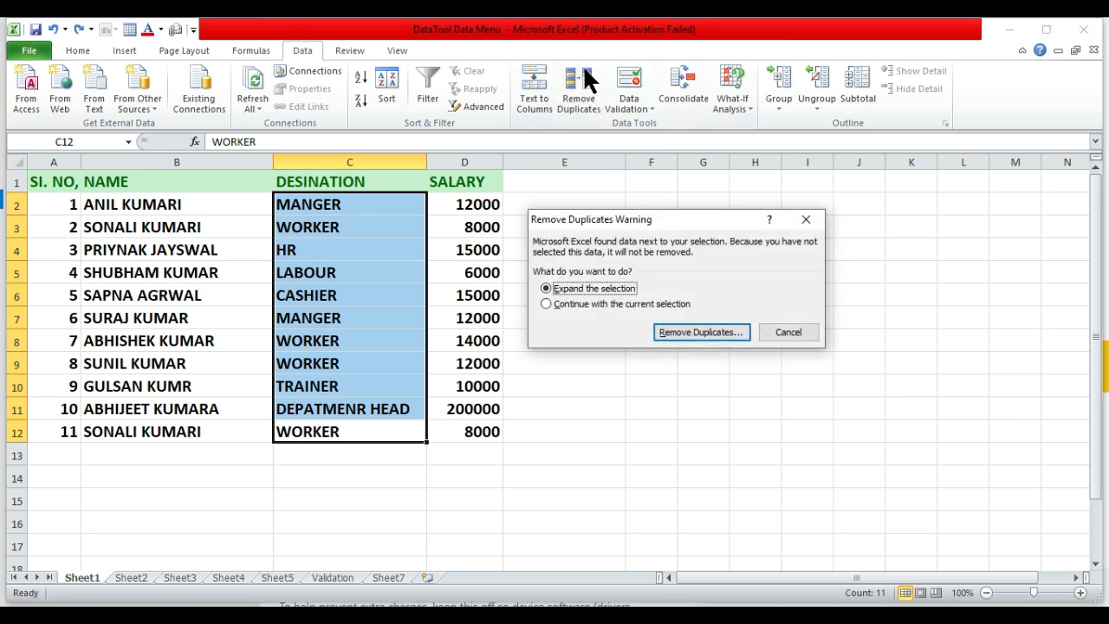
left_click(572, 305)
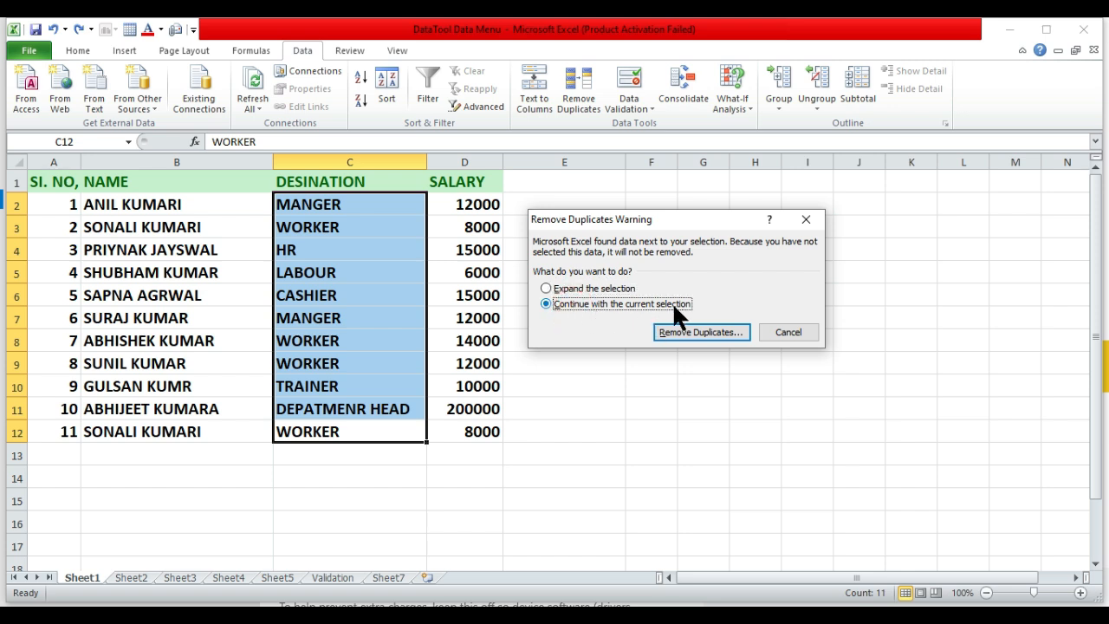
left_click(698, 332)
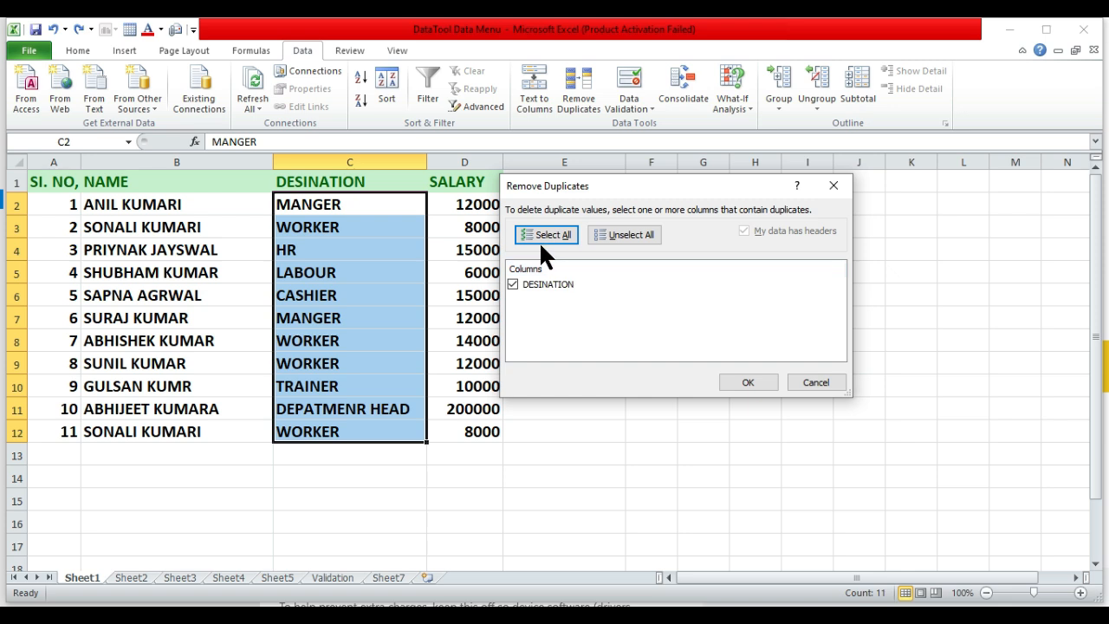
left_click(549, 239)
left_click(745, 382)
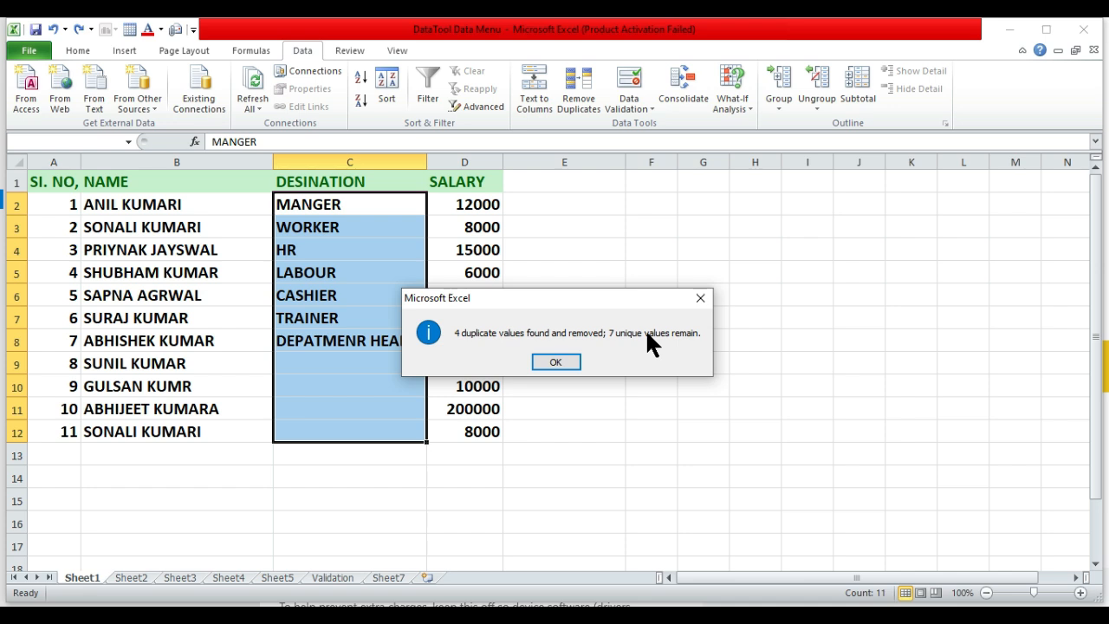
left_click(564, 363)
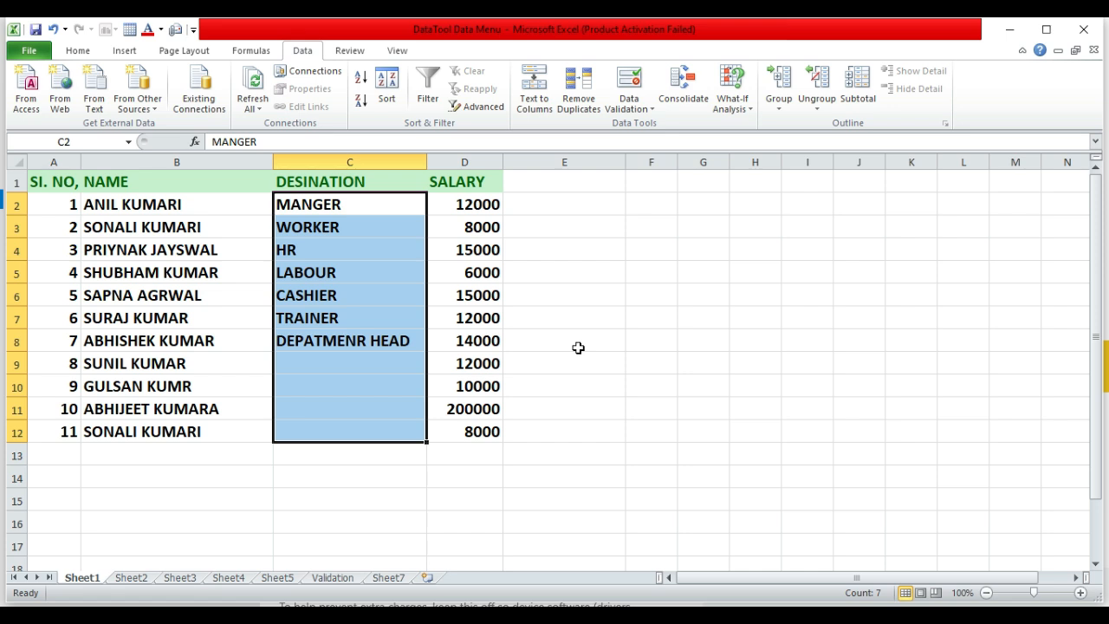
key("ctrl+z")
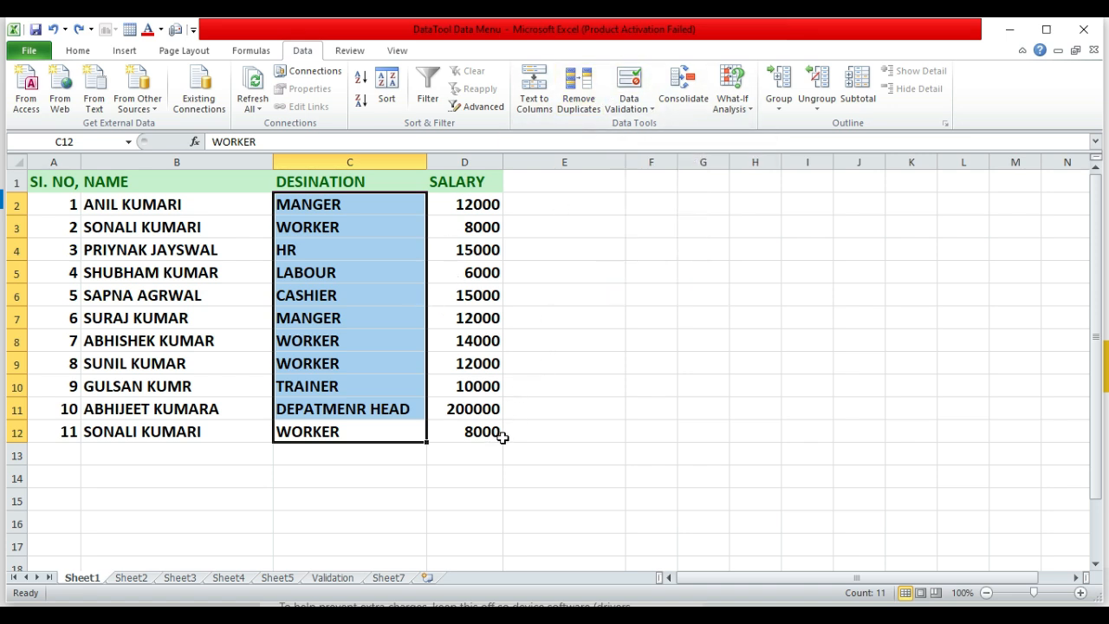
Remove duplicate SALARY values from D2:D12 only, continuing with the current selection
left_click_drag(493, 436, 468, 198)
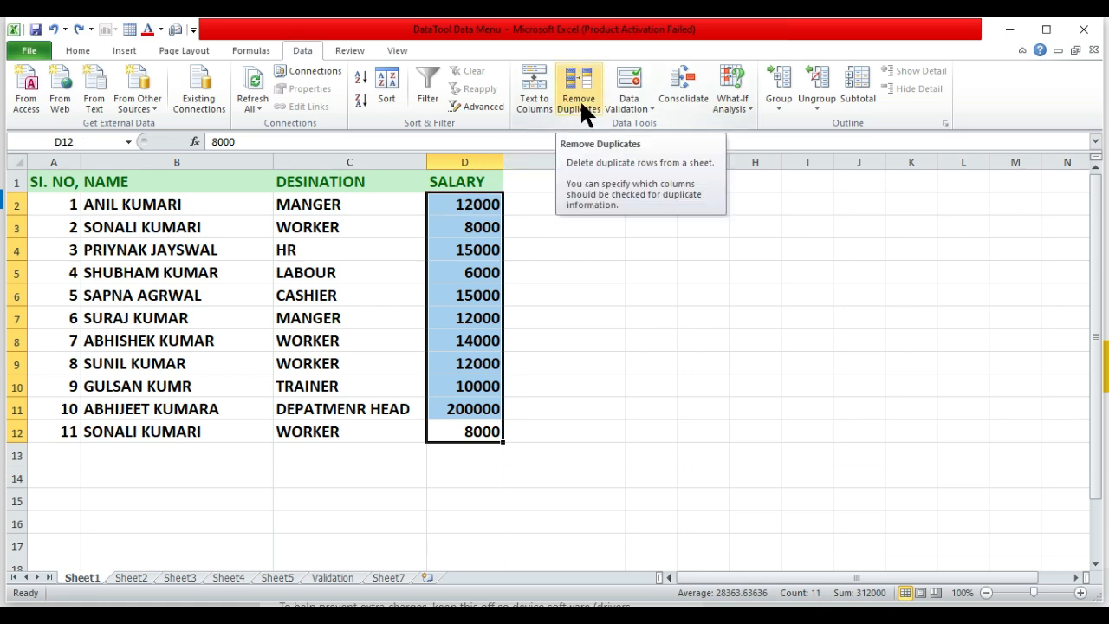
left_click(580, 99)
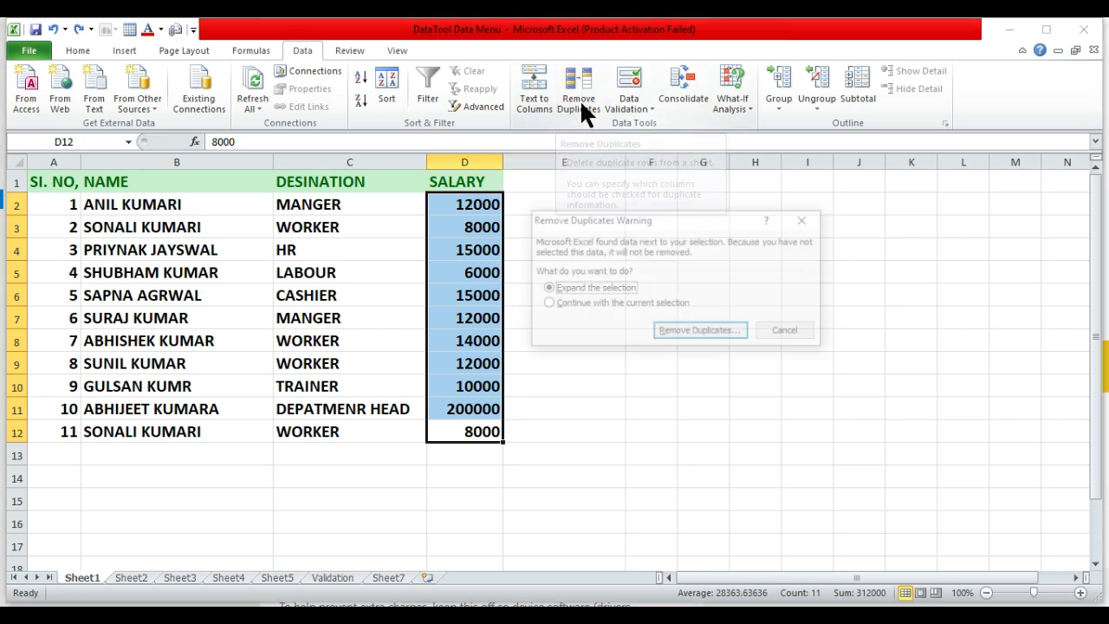
left_click(599, 304)
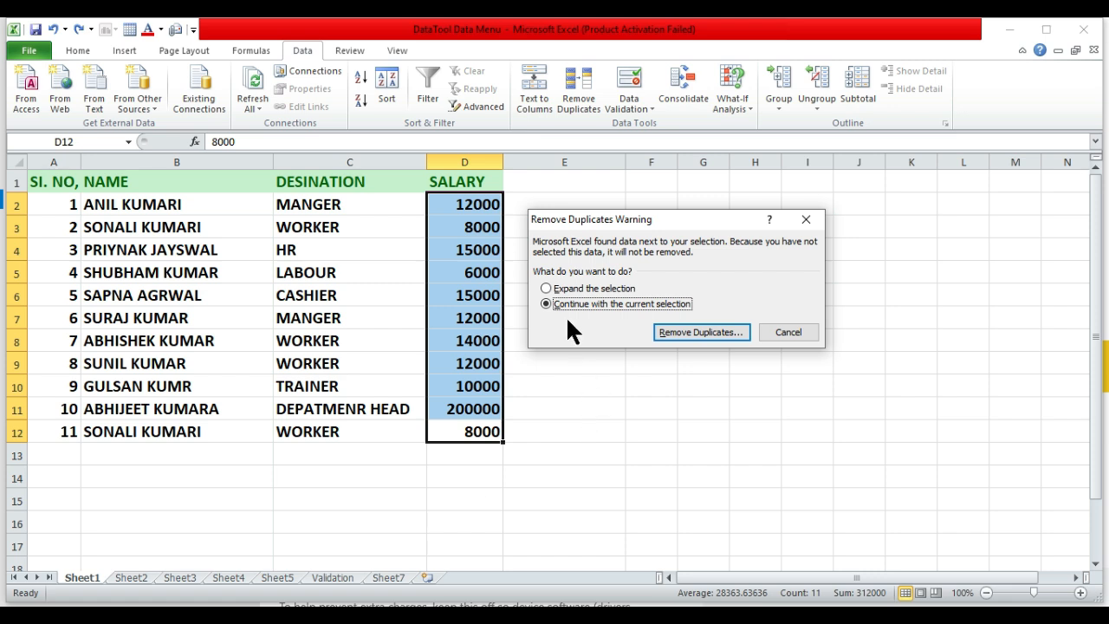
left_click(699, 333)
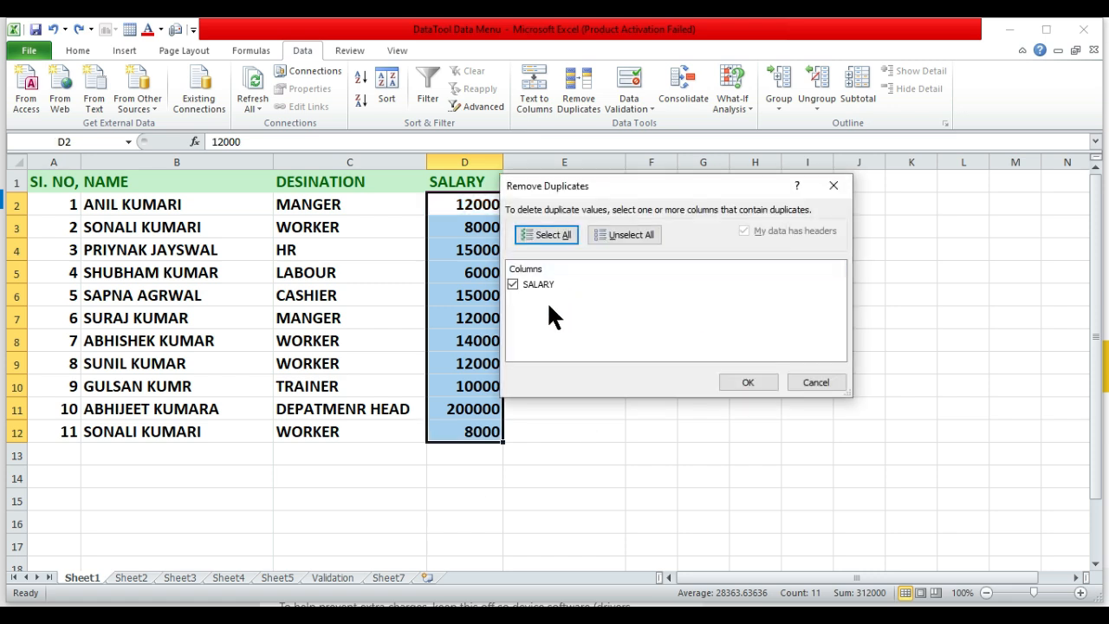
left_click(749, 383)
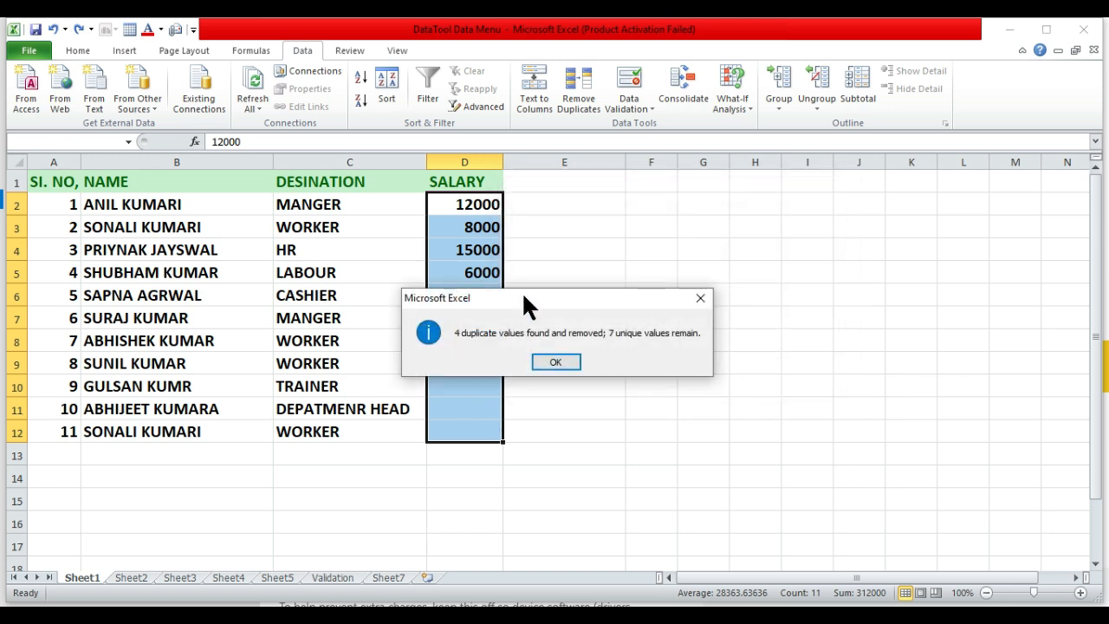
left_click_drag(524, 292, 877, 290)
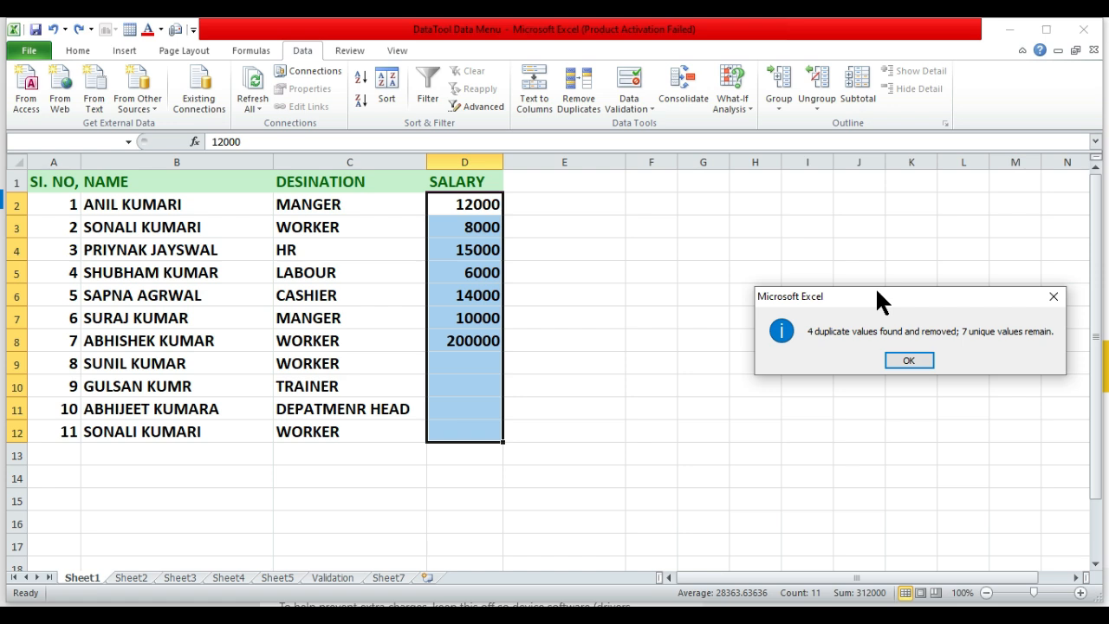
left_click(886, 355)
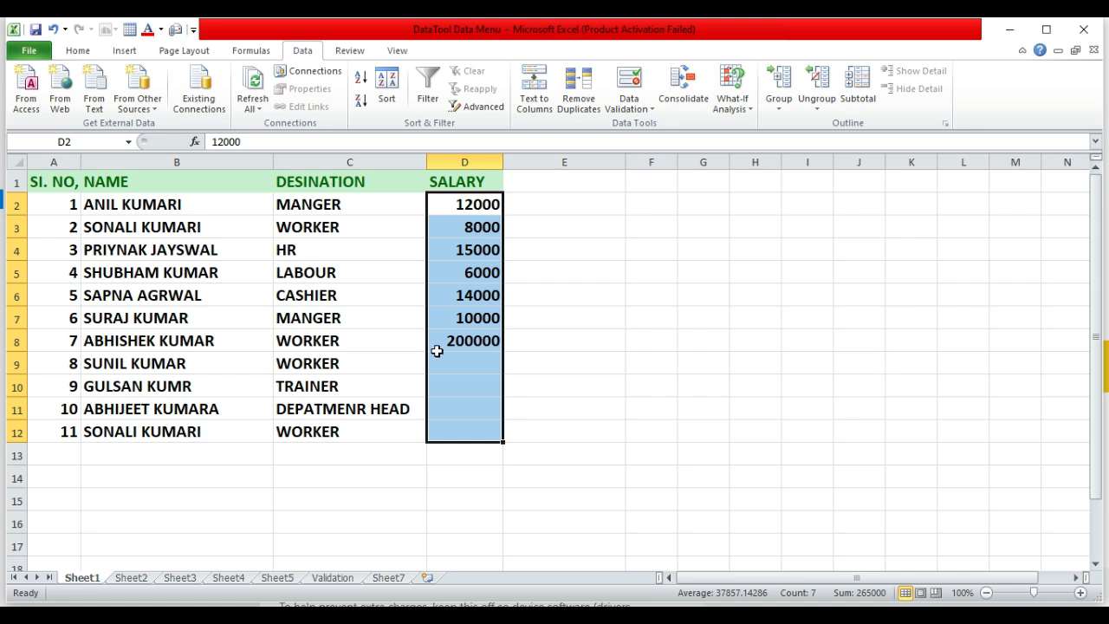